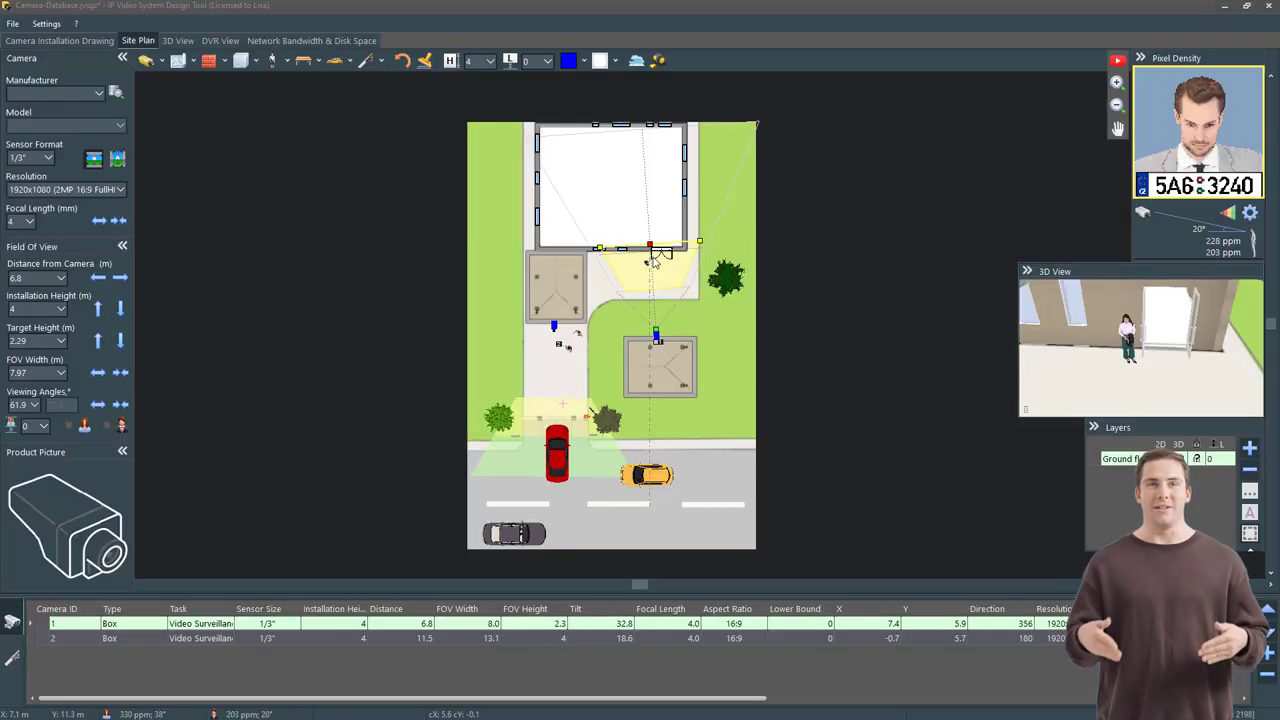
# Aim the entrance camera at a distance of about 6.6 m and the driveway camera at about 12.5 m, and open the 3D view.
pyautogui.moveTo(649, 245)
pyautogui.mouseDown()
pyautogui.moveTo(605, 288)
pyautogui.moveTo(578, 292)
pyautogui.moveTo(568, 273)
pyautogui.moveTo(655, 249)
pyautogui.mouseUp()
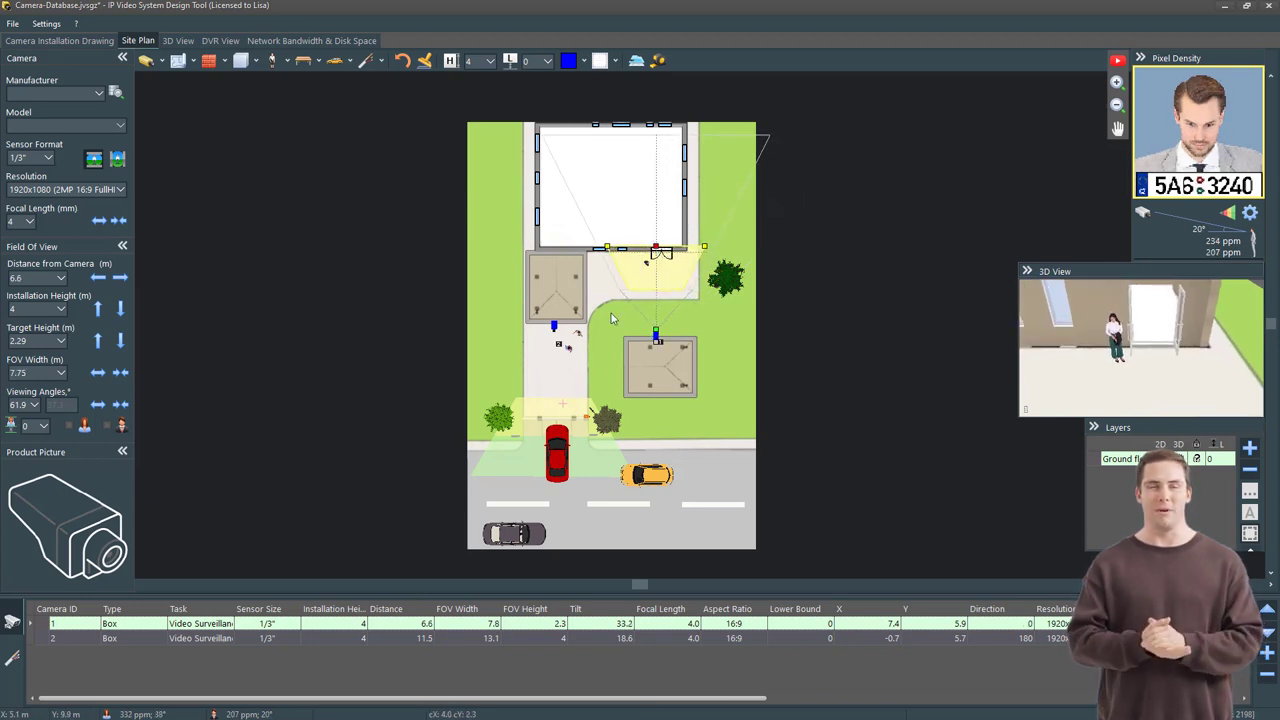
pyautogui.click(553, 326)
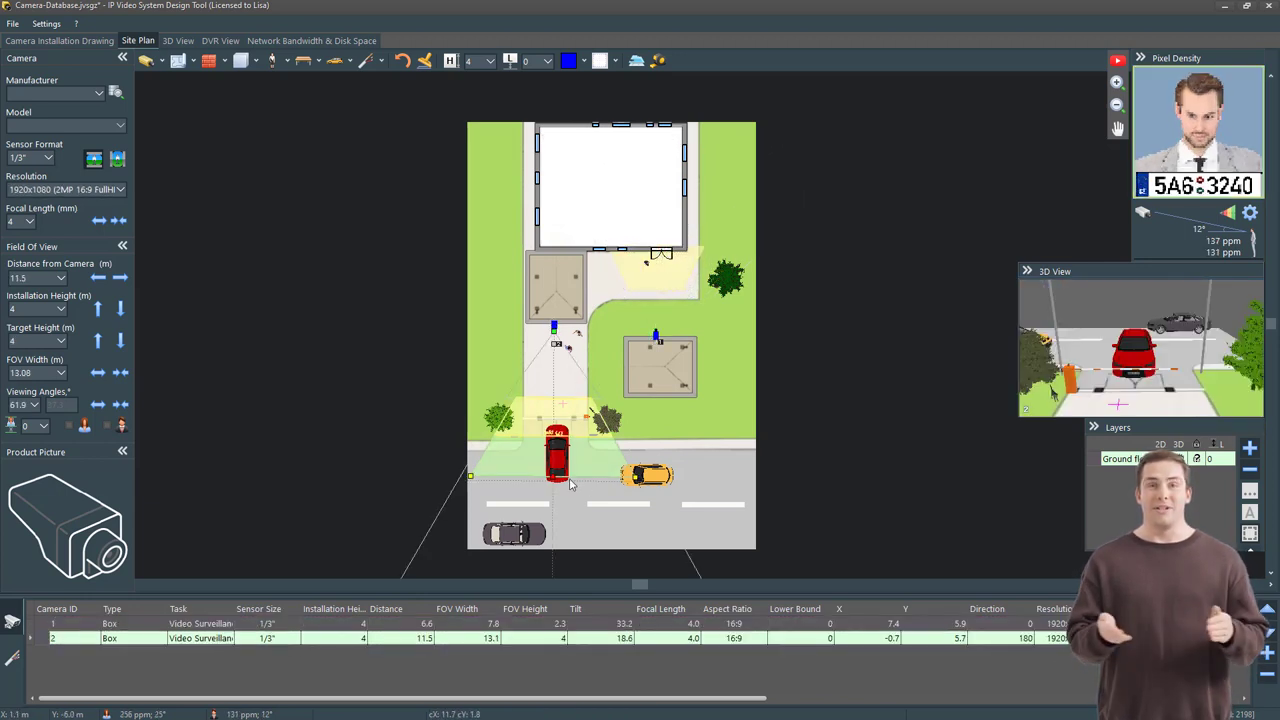
pyautogui.moveTo(554, 476)
pyautogui.mouseDown()
pyautogui.moveTo(605, 430)
pyautogui.moveTo(650, 430)
pyautogui.moveTo(640, 468)
pyautogui.moveTo(518, 487)
pyautogui.moveTo(549, 488)
pyautogui.mouseUp()
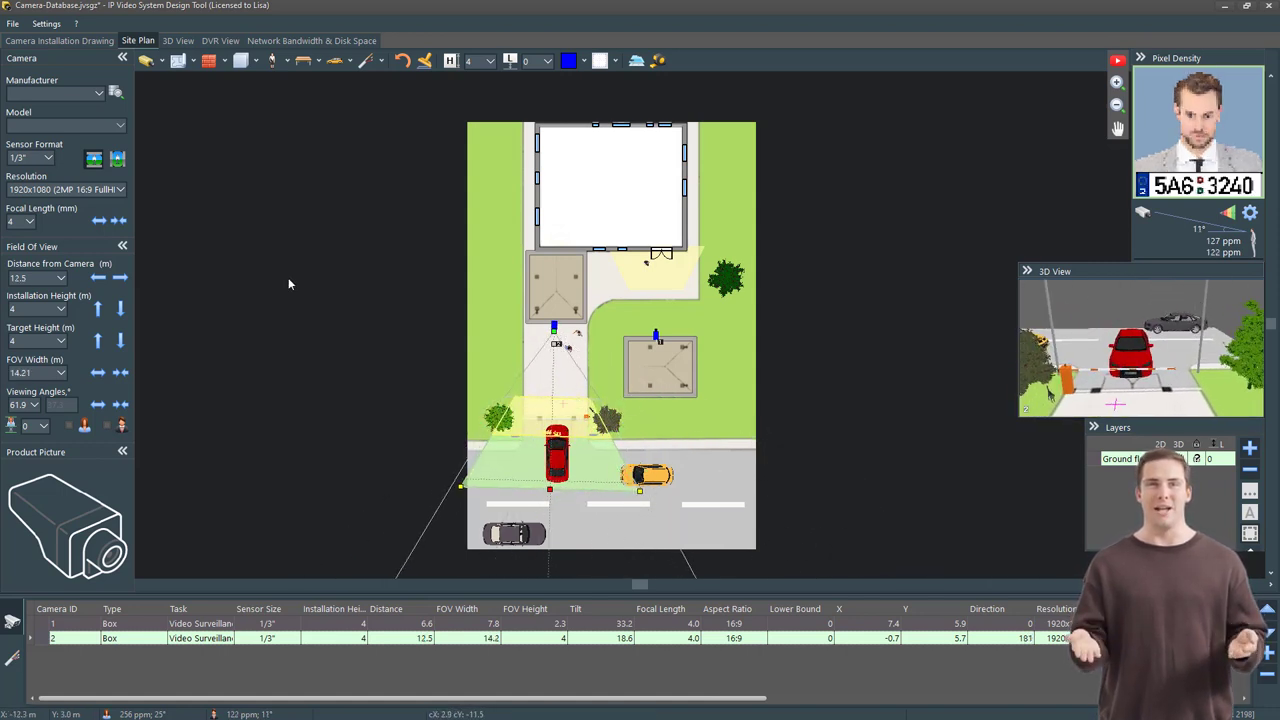
pyautogui.click(180, 41)
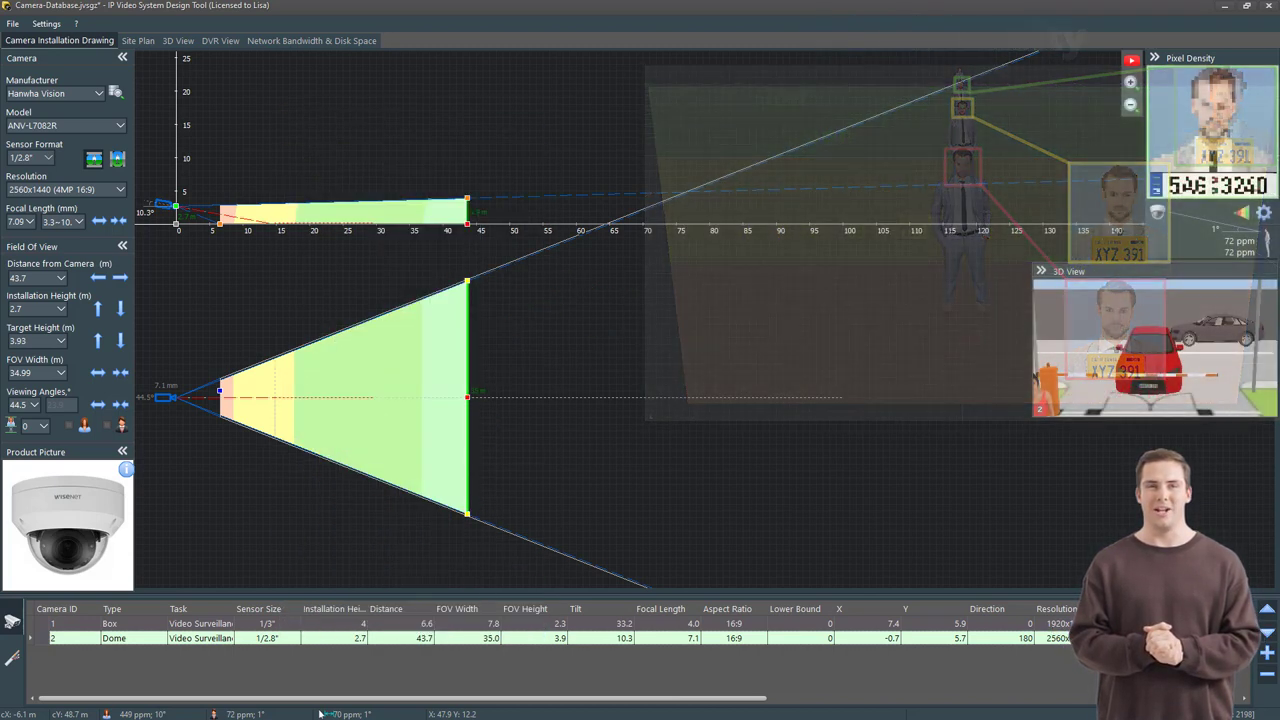
# Open the camera zone visualization settings and examine the sample images for the Observation, Recognition and Identification zones.
pyautogui.click(46, 24)
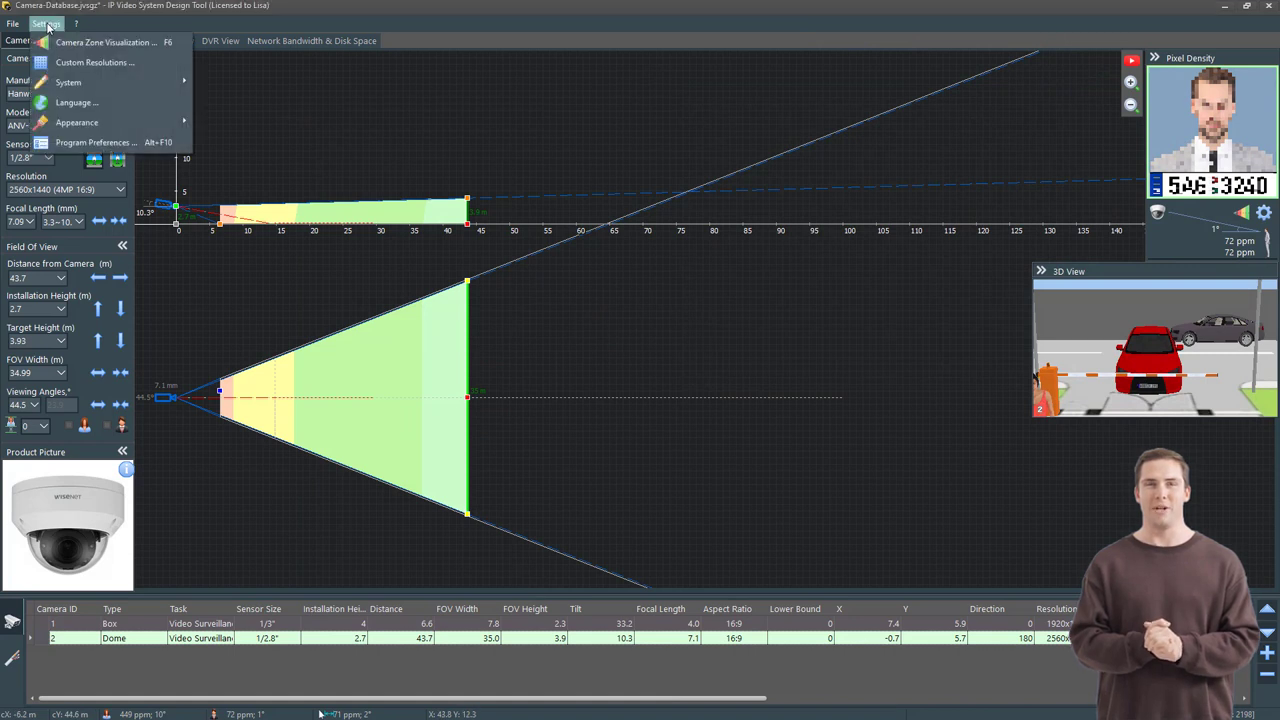
pyautogui.click(60, 41)
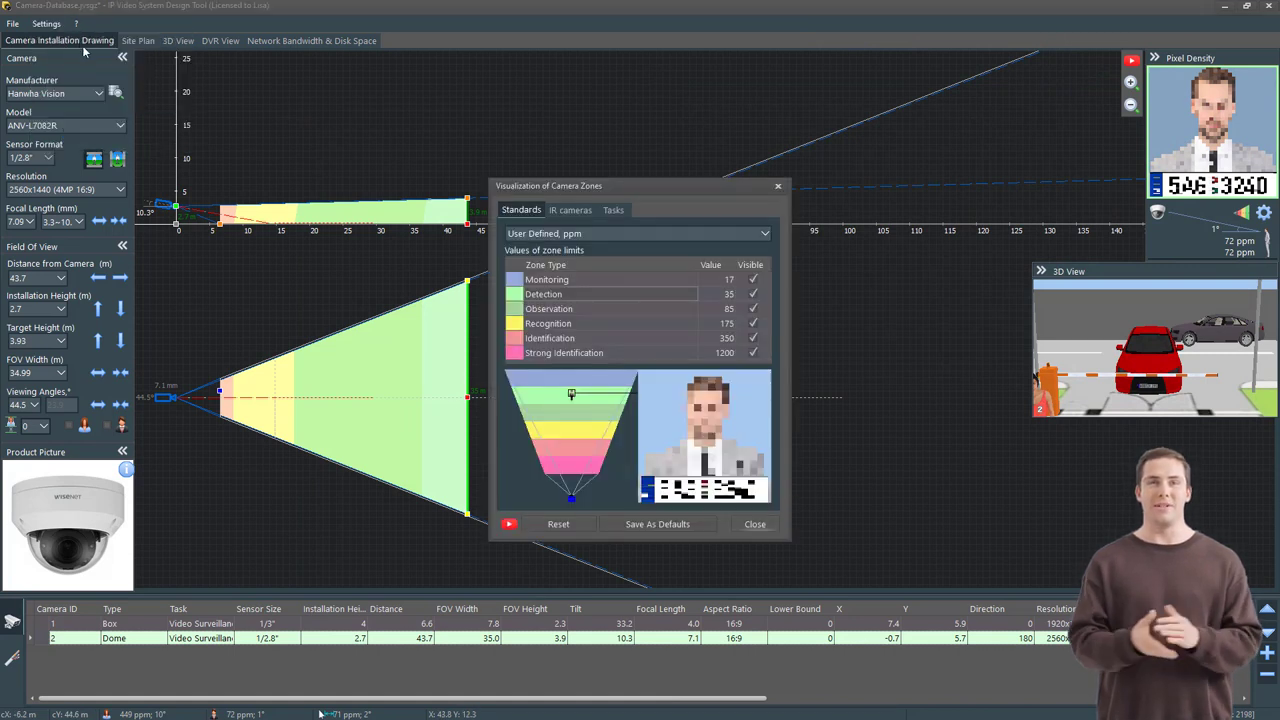
pyautogui.click(592, 312)
pyautogui.click(590, 323)
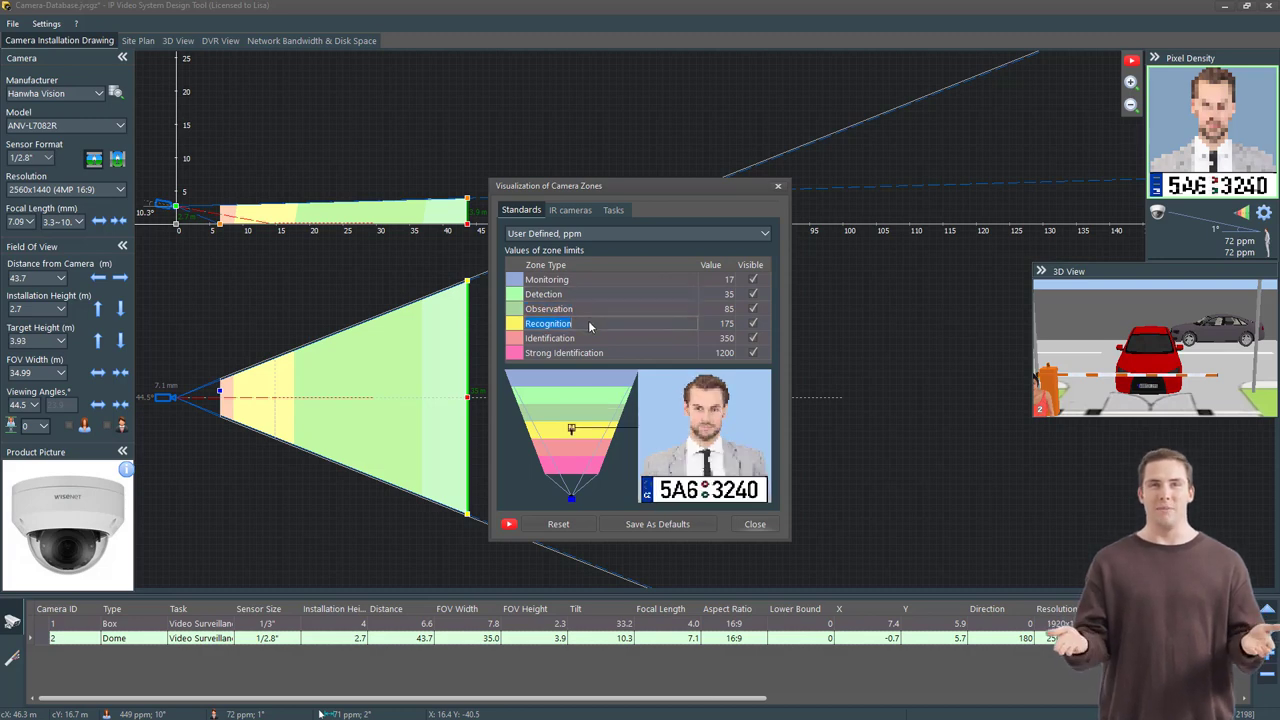
pyautogui.click(587, 340)
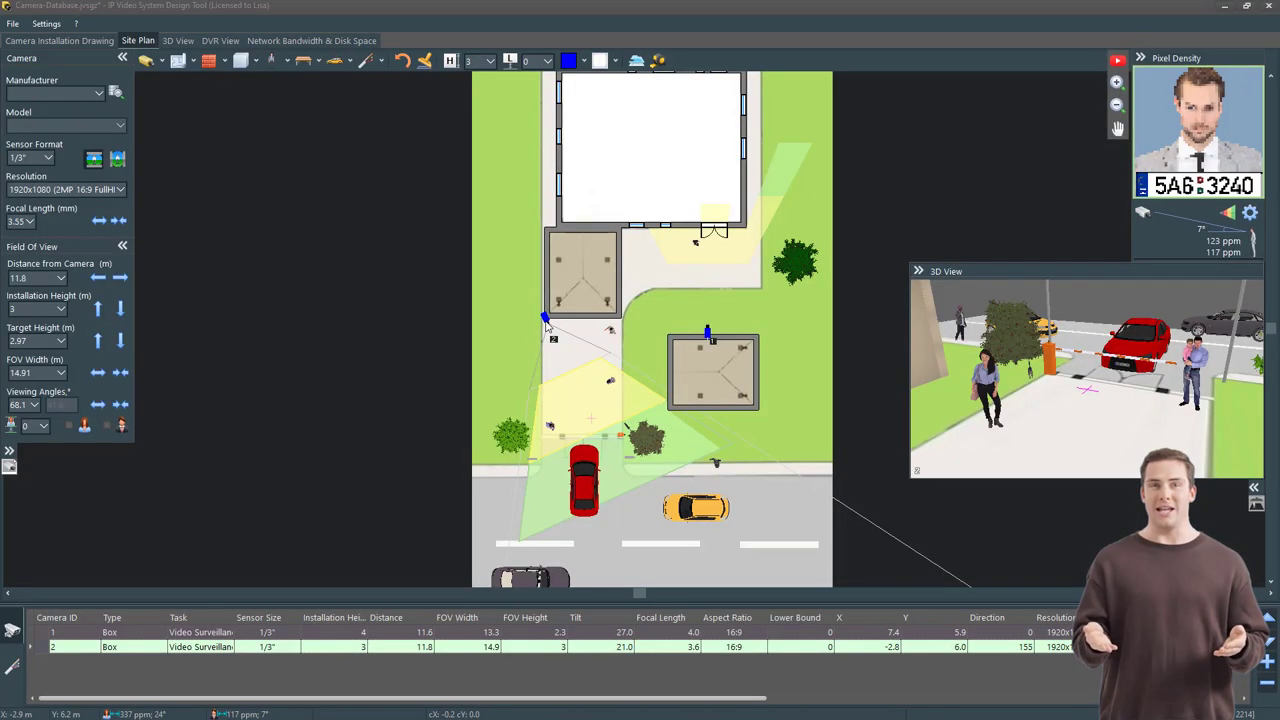
# Widen camera 2's field of view to about 35.4 m on the site plan and turn it to about 150° in 3D.
pyautogui.click(545, 319)
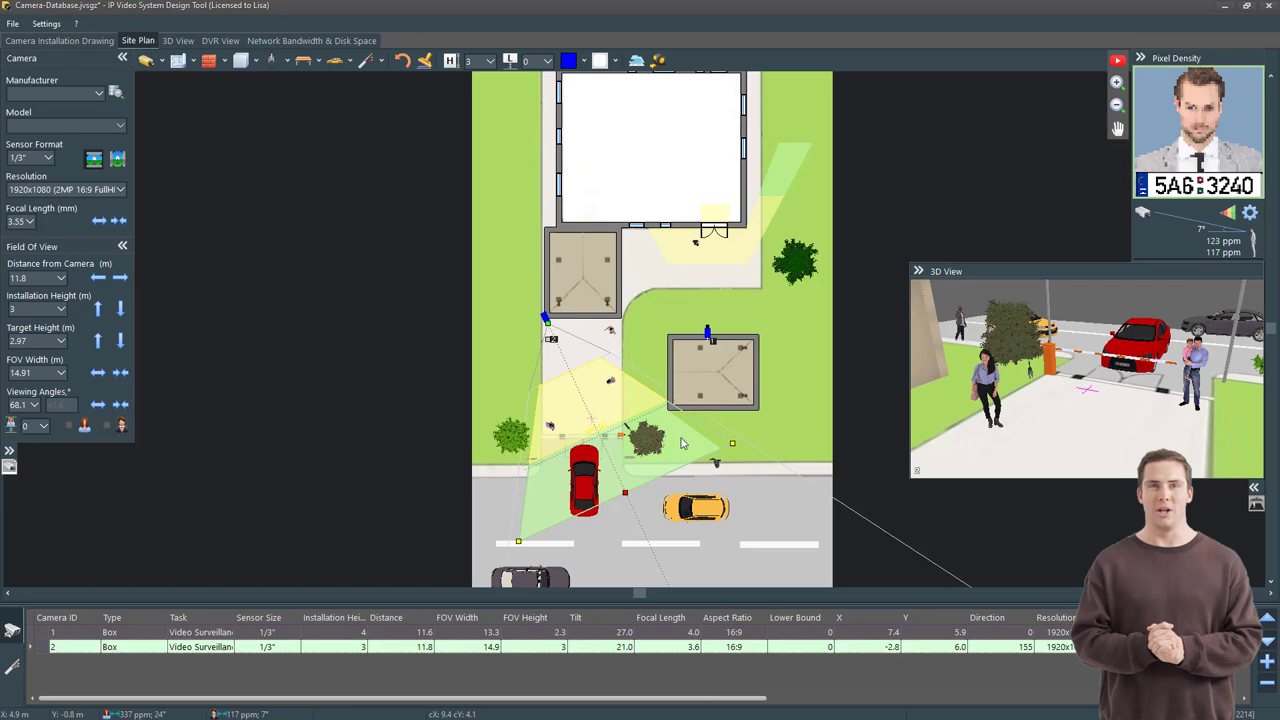
pyautogui.moveTo(732, 443); pyautogui.dragTo(901, 371)
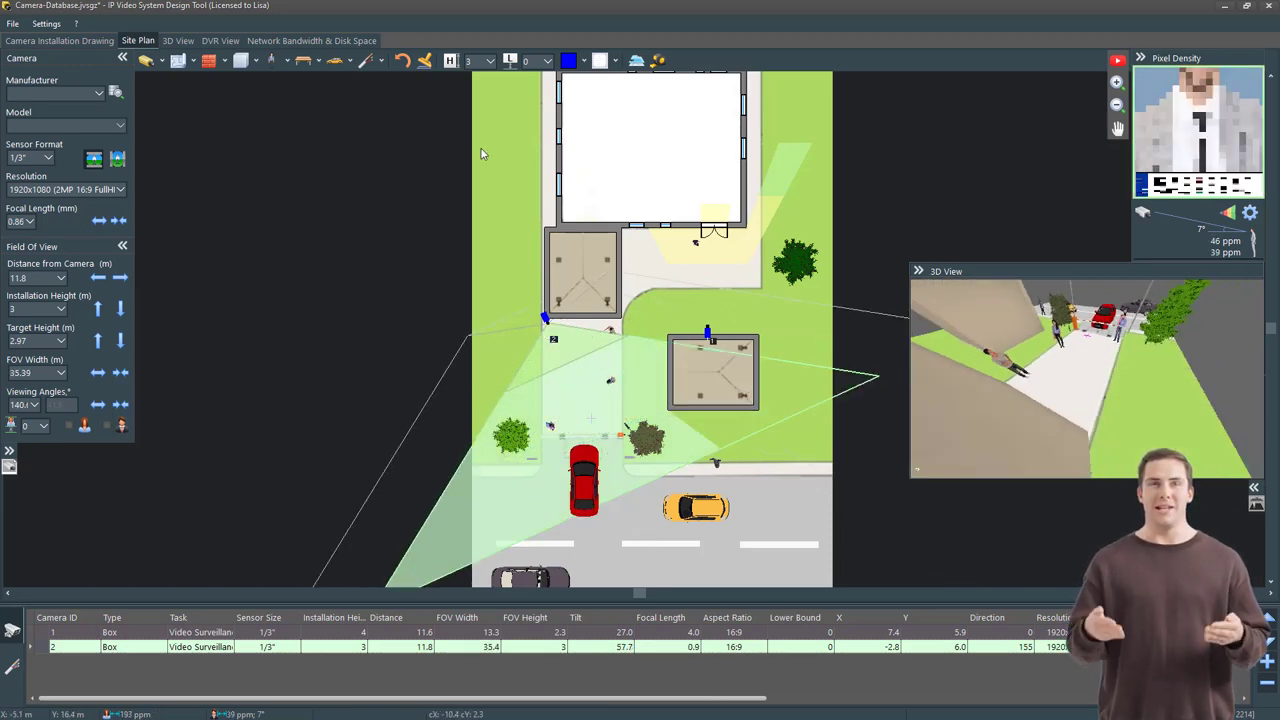
pyautogui.click(180, 41)
pyautogui.moveTo(366, 110); pyautogui.dragTo(402, 116)
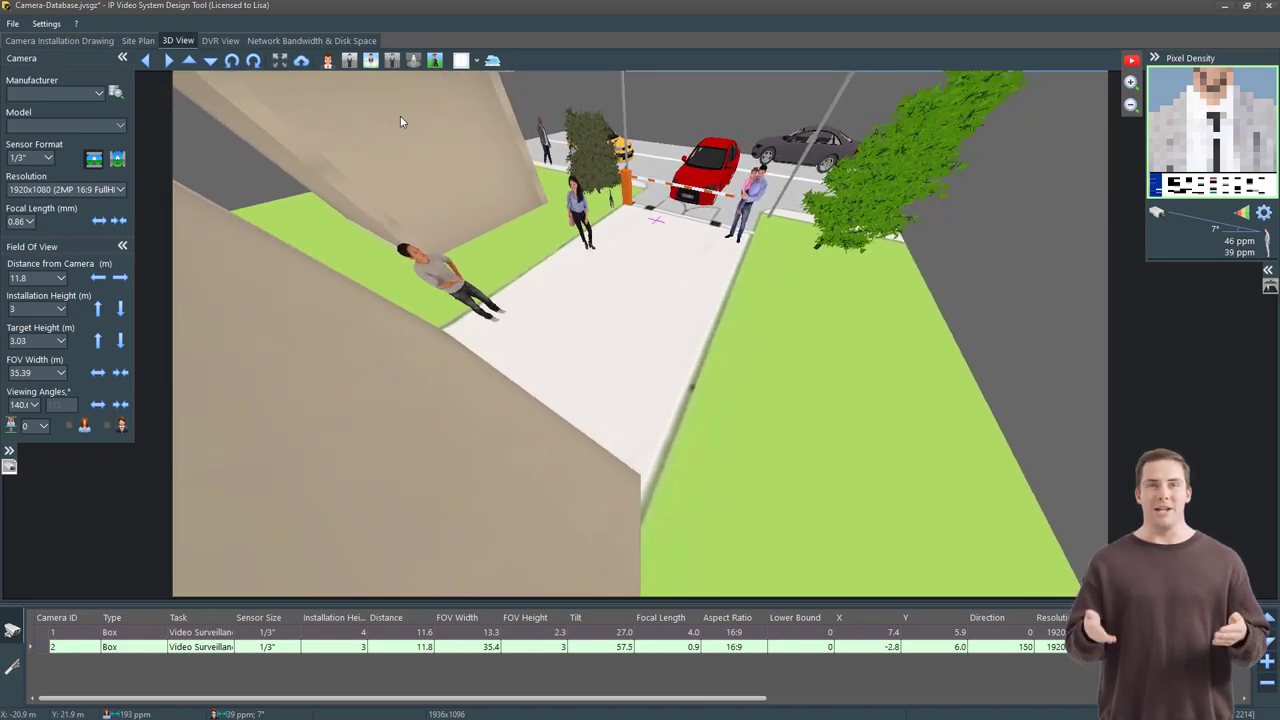
pyautogui.click(140, 41)
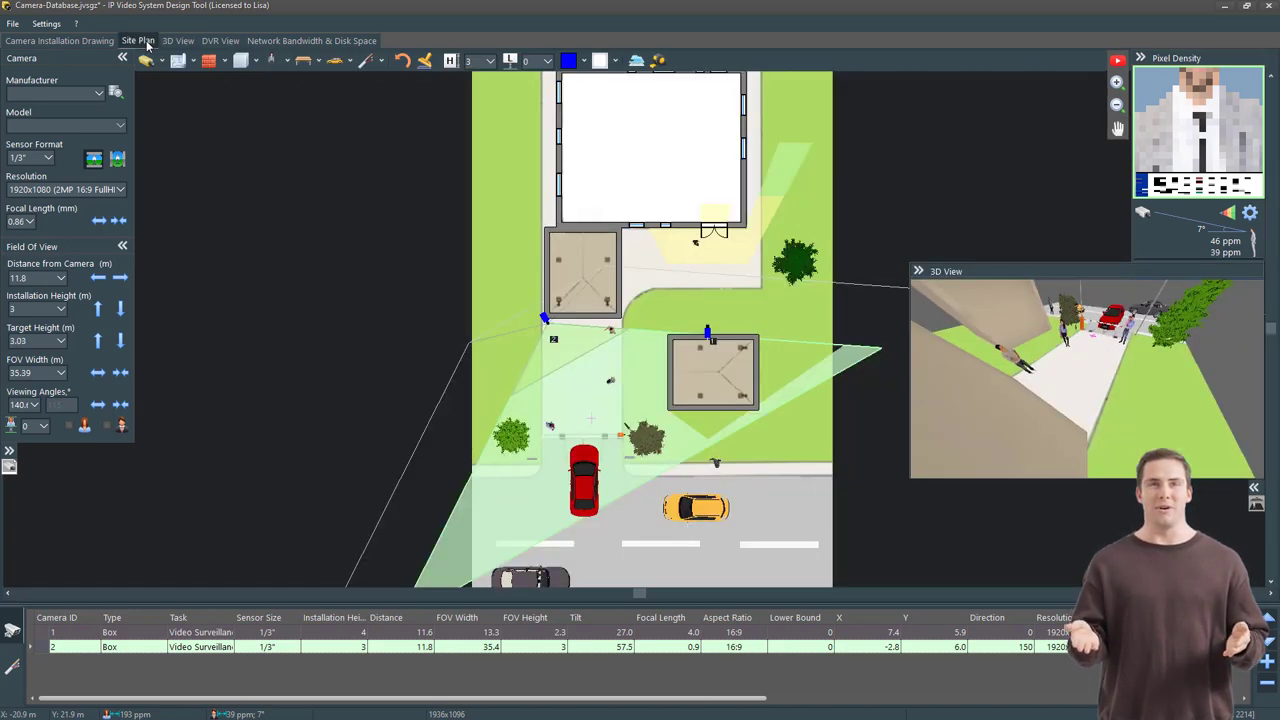
# Narrow camera 2's field of view to about 15.5 m on the site plan and show the result in the 3D view.
pyautogui.click(548, 323)
pyautogui.moveTo(881, 348); pyautogui.dragTo(747, 429)
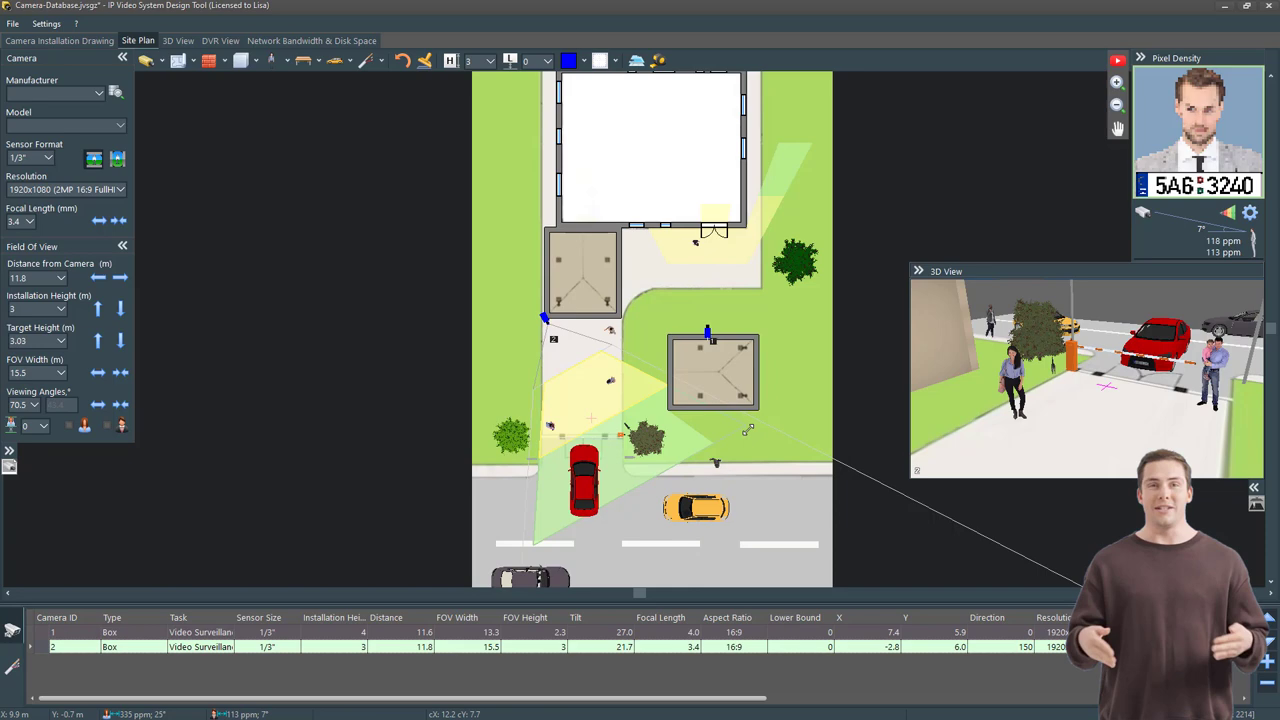
pyautogui.click(179, 41)
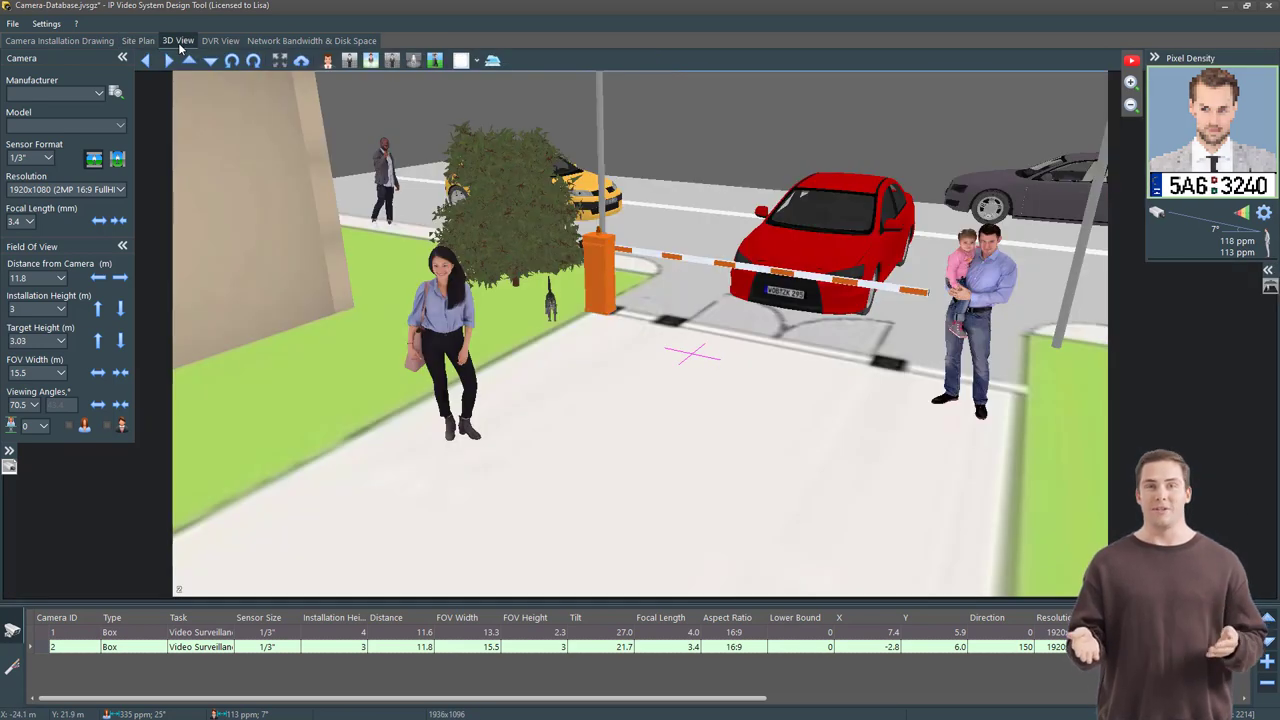
# Inspect camera 2's enlarged 3D image, turn the camera slightly to about 151°, and return the image to its fitted size.
pyautogui.click(329, 61)
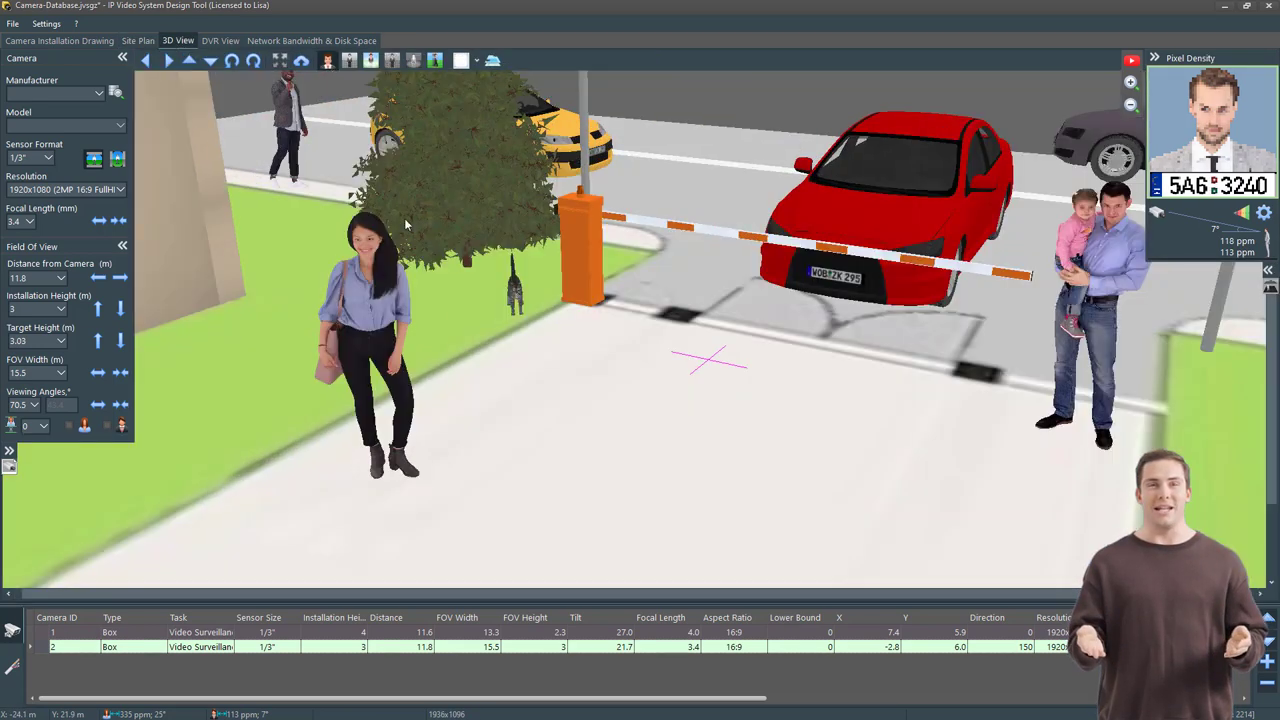
pyautogui.moveTo(427, 345)
pyautogui.mouseDown()
pyautogui.moveTo(484, 338)
pyautogui.moveTo(409, 337)
pyautogui.mouseUp()
pyautogui.click(326, 62)
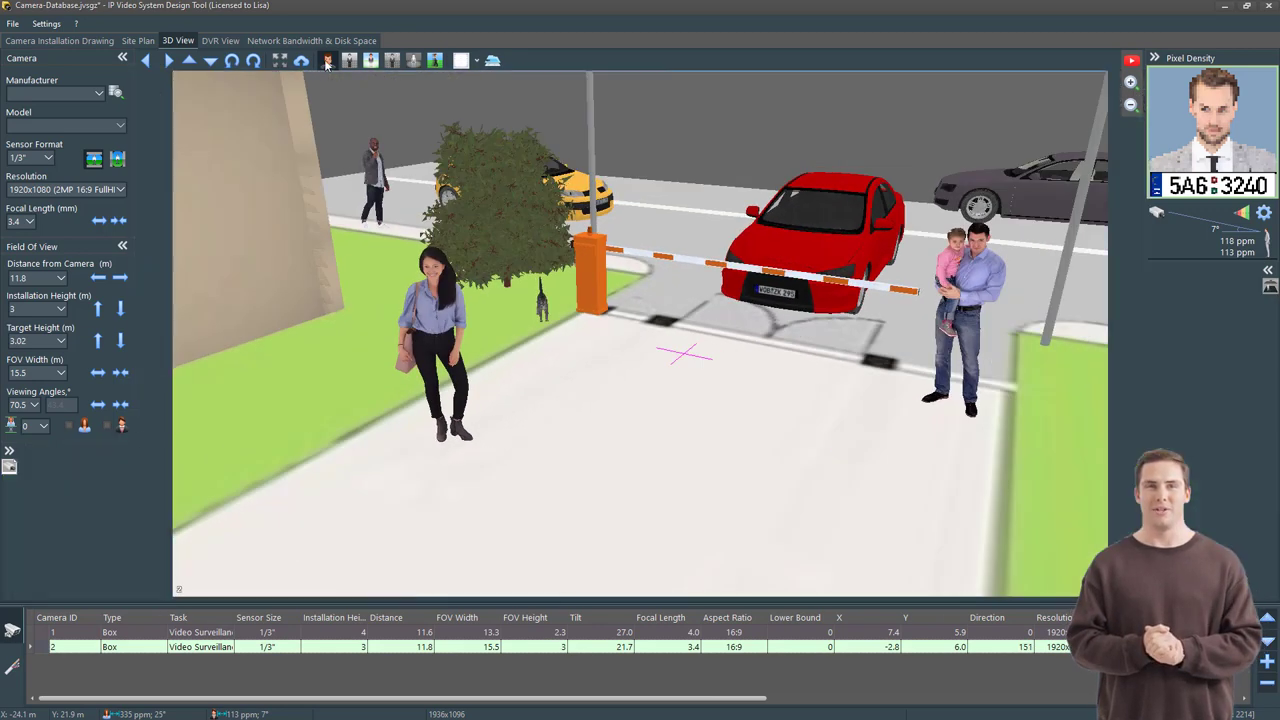
pyautogui.moveTo(520, 186); pyautogui.dragTo(655, 186)
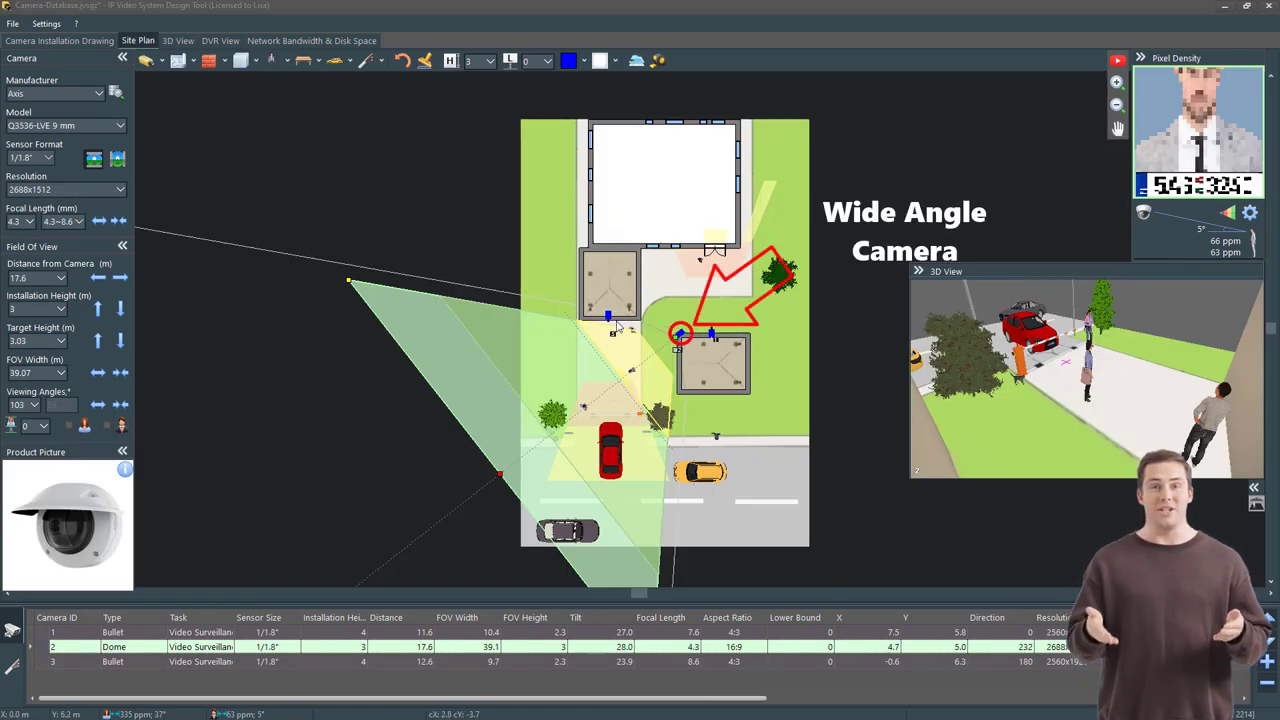
# Review the coverage and preview images of bullet cameras 3 and 1, and open the DVR view.
pyautogui.click(607, 316)
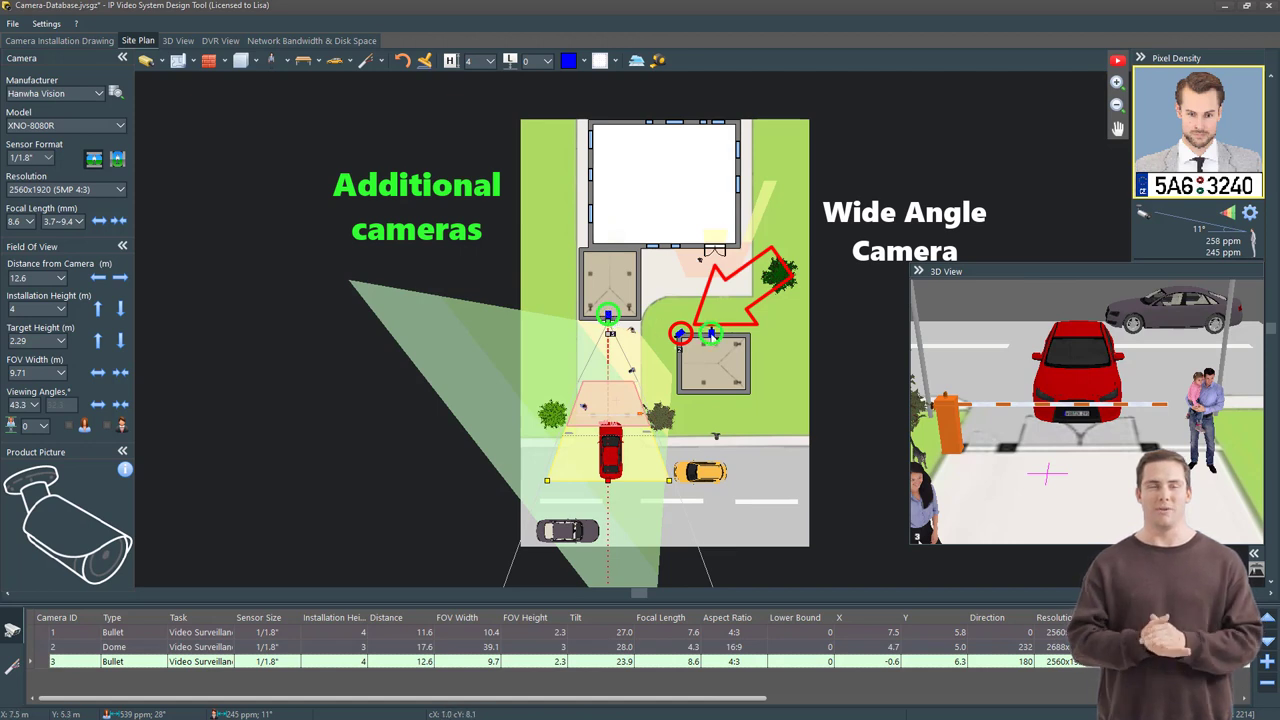
pyautogui.click(710, 333)
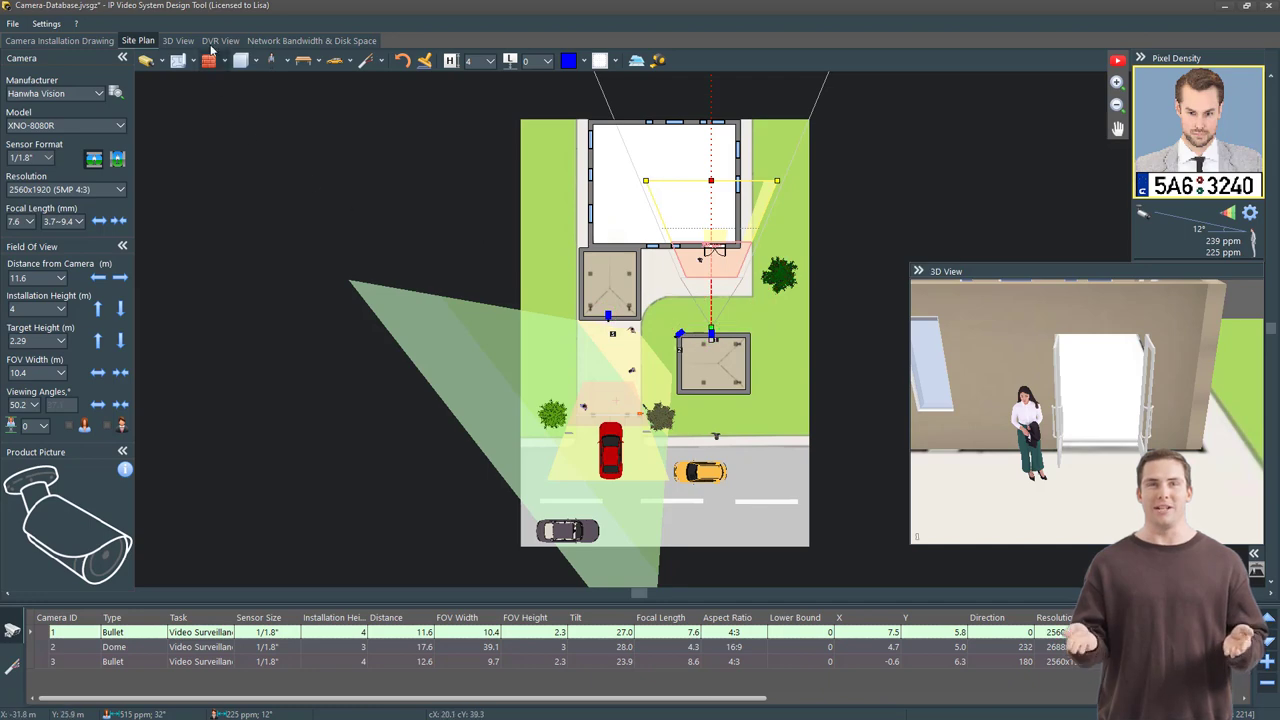
pyautogui.click(220, 41)
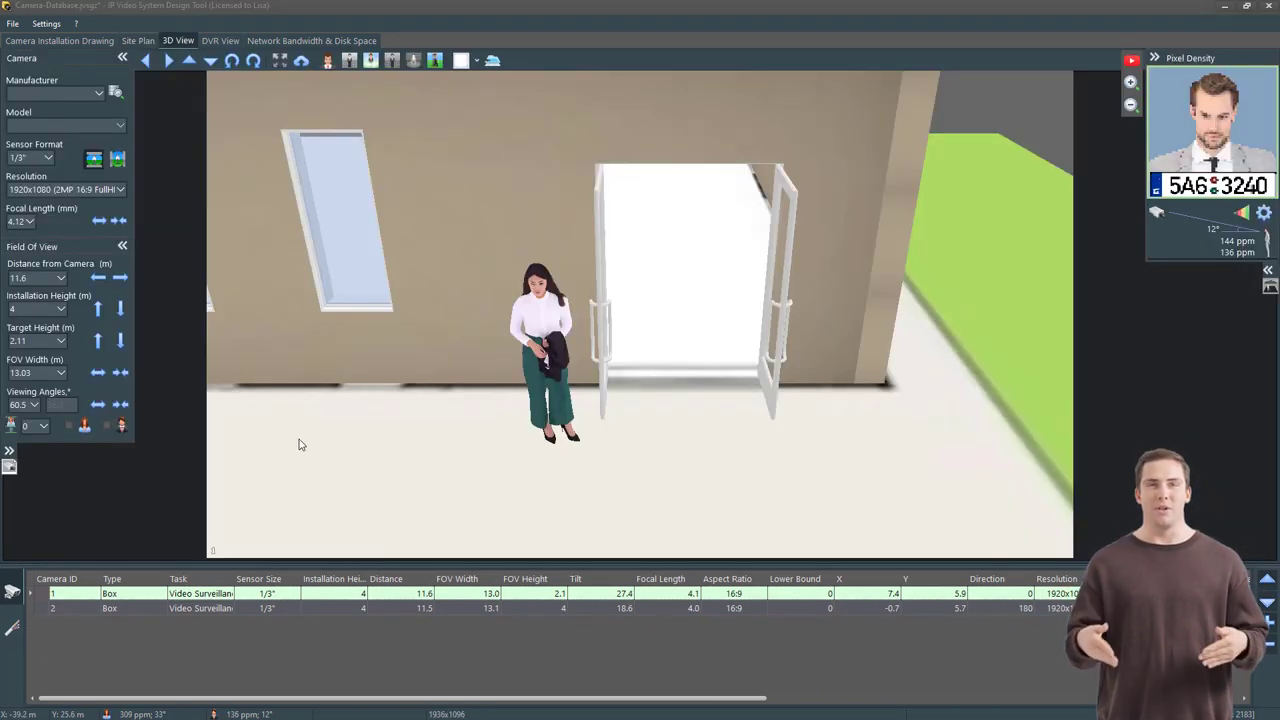
# Reduce camera 1's field-of-view width to 9 m and re-aim it slightly at the building entrance in the 3D view.
pyautogui.click(119, 374)
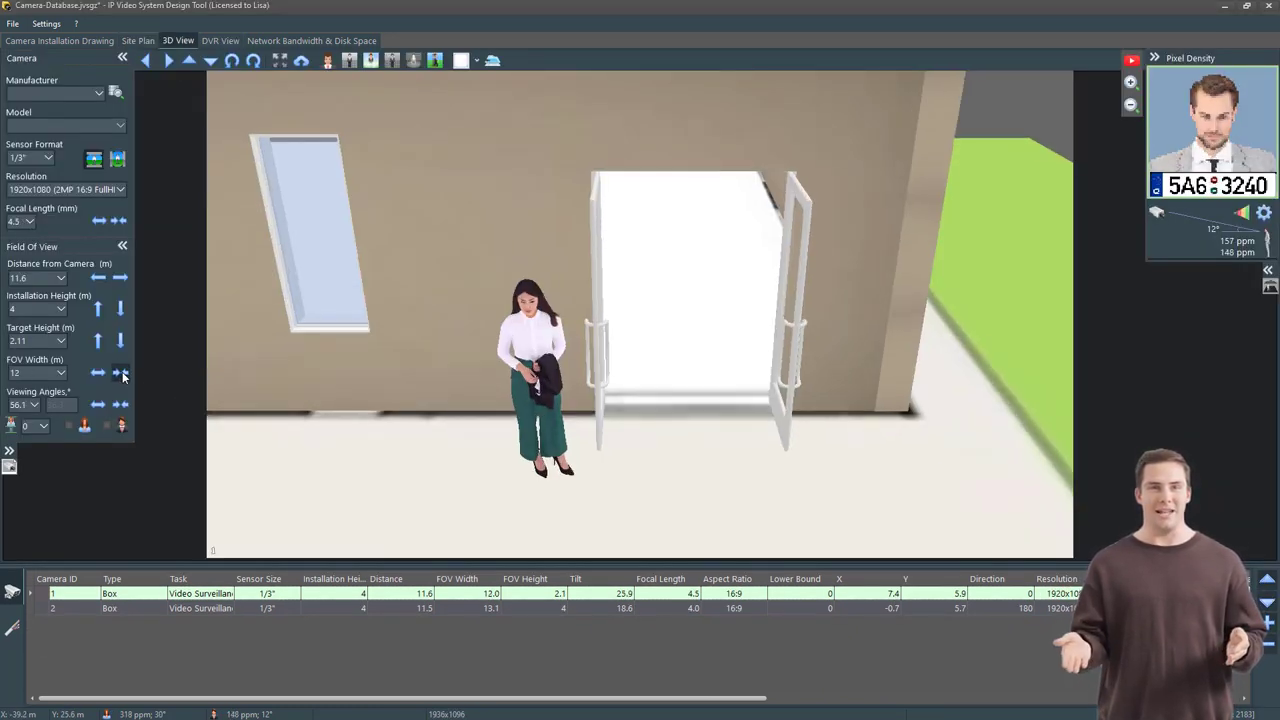
pyautogui.click(120, 374)
pyautogui.click(121, 374)
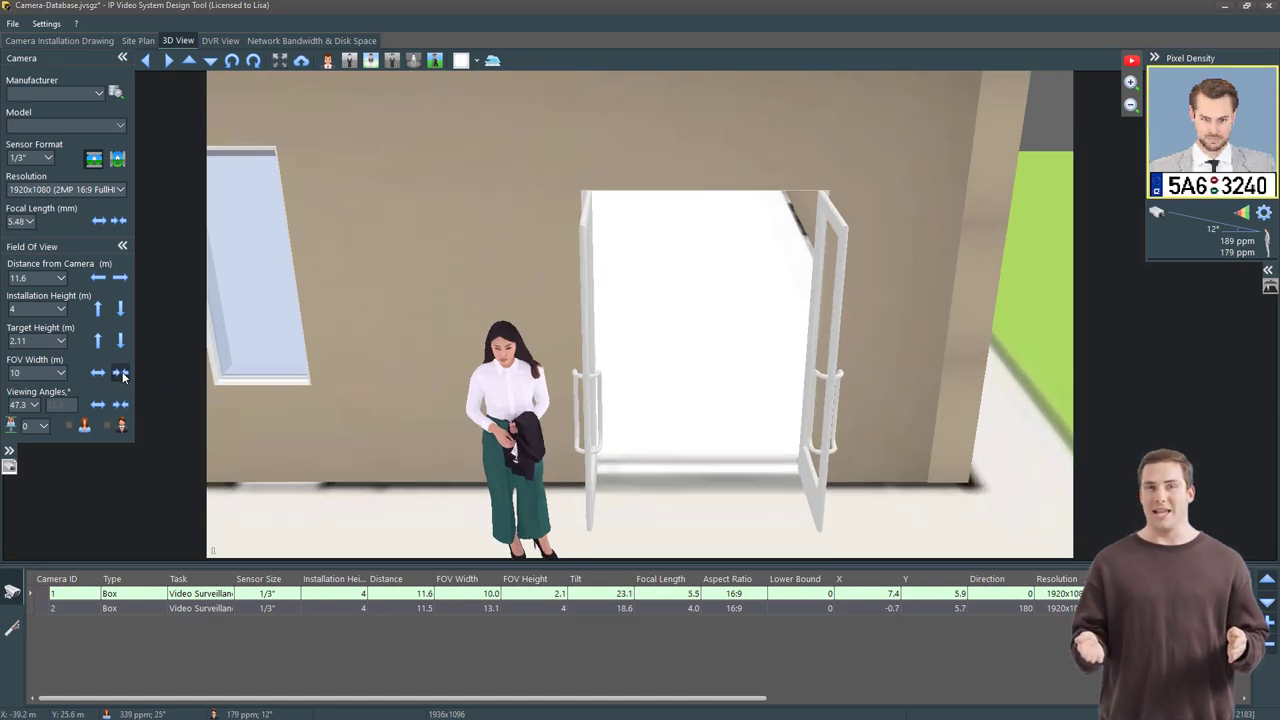
pyautogui.scroll(1, 720, 419)
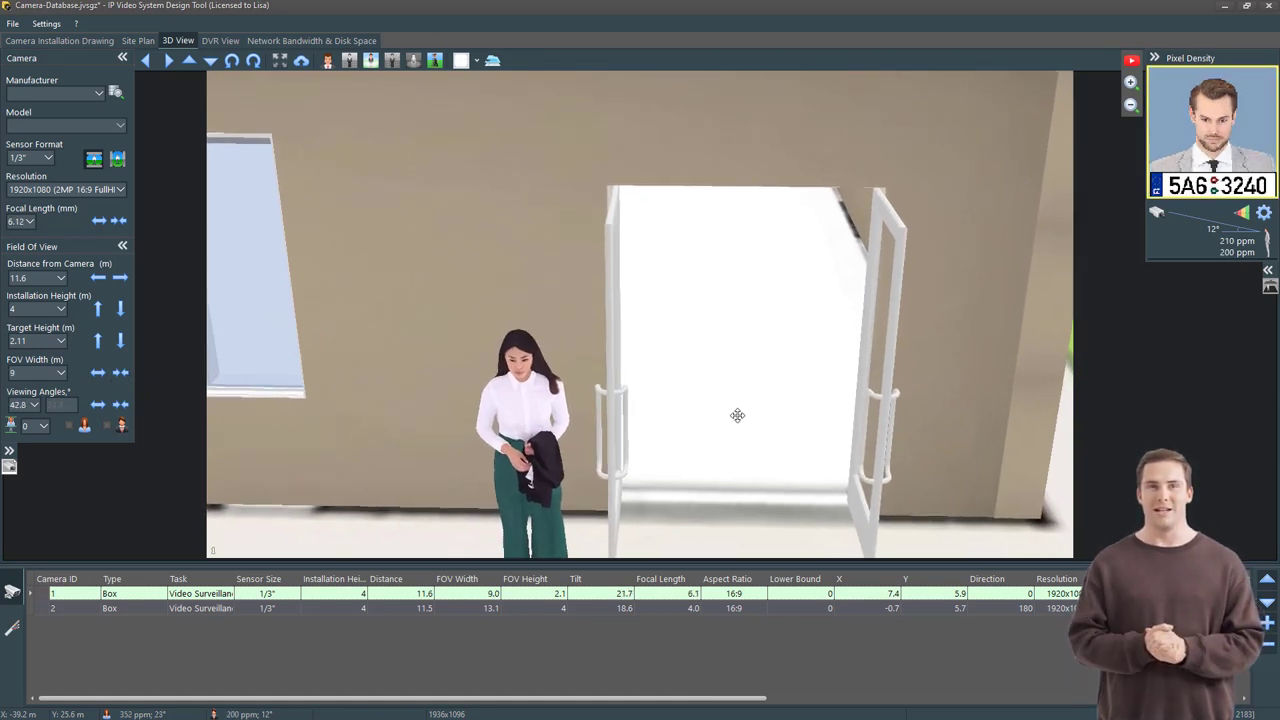
pyautogui.moveTo(731, 417); pyautogui.dragTo(705, 414)
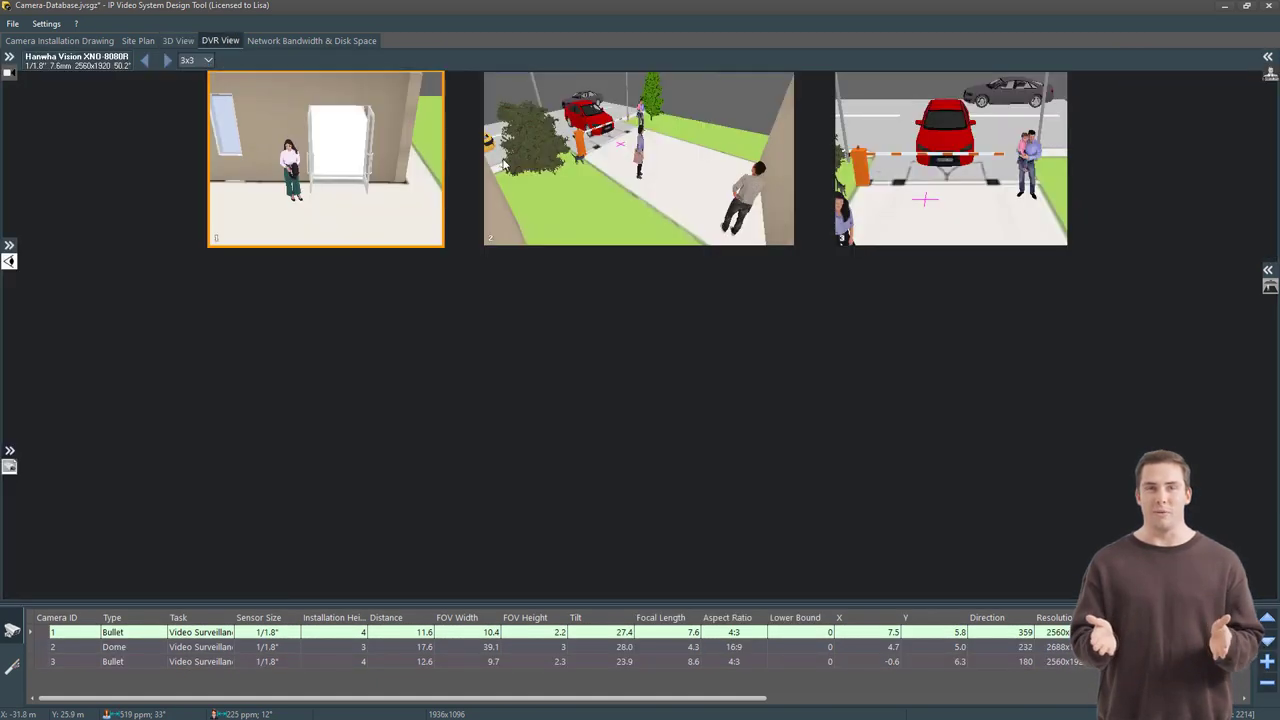
# Examine the dome camera's image from the DVR view at a different zoom.
pyautogui.doubleClick(660, 198)
pyautogui.scroll(-3, 660, 198)
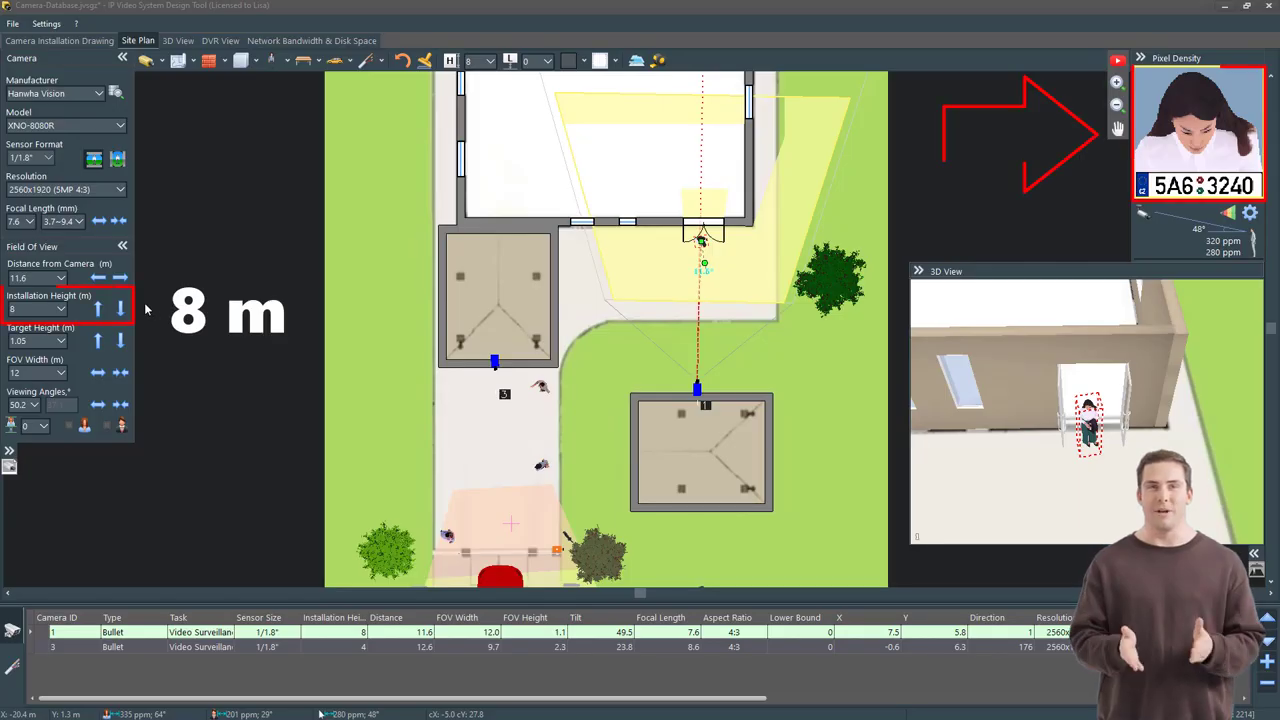
# Lower the installation height of camera 1 facing the building entrance to 4 m.
pyautogui.click(120, 311)
pyautogui.click(120, 311)
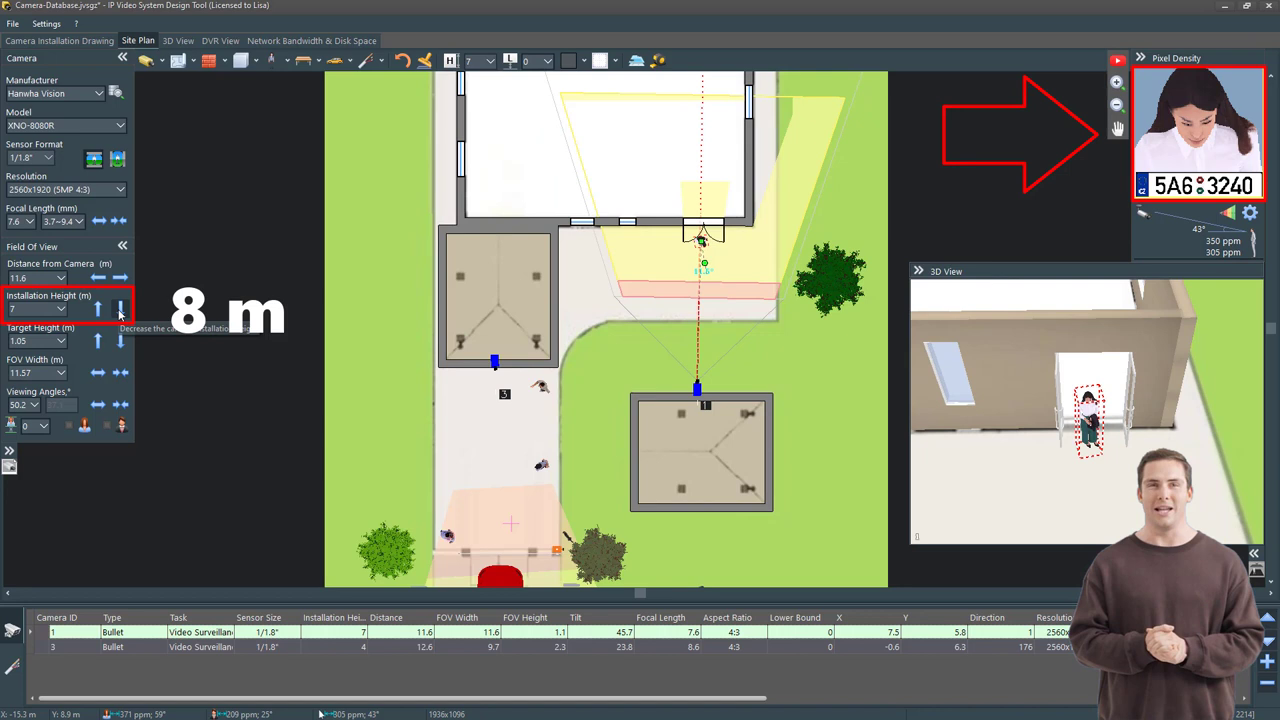
pyautogui.click(120, 311)
pyautogui.click(120, 311)
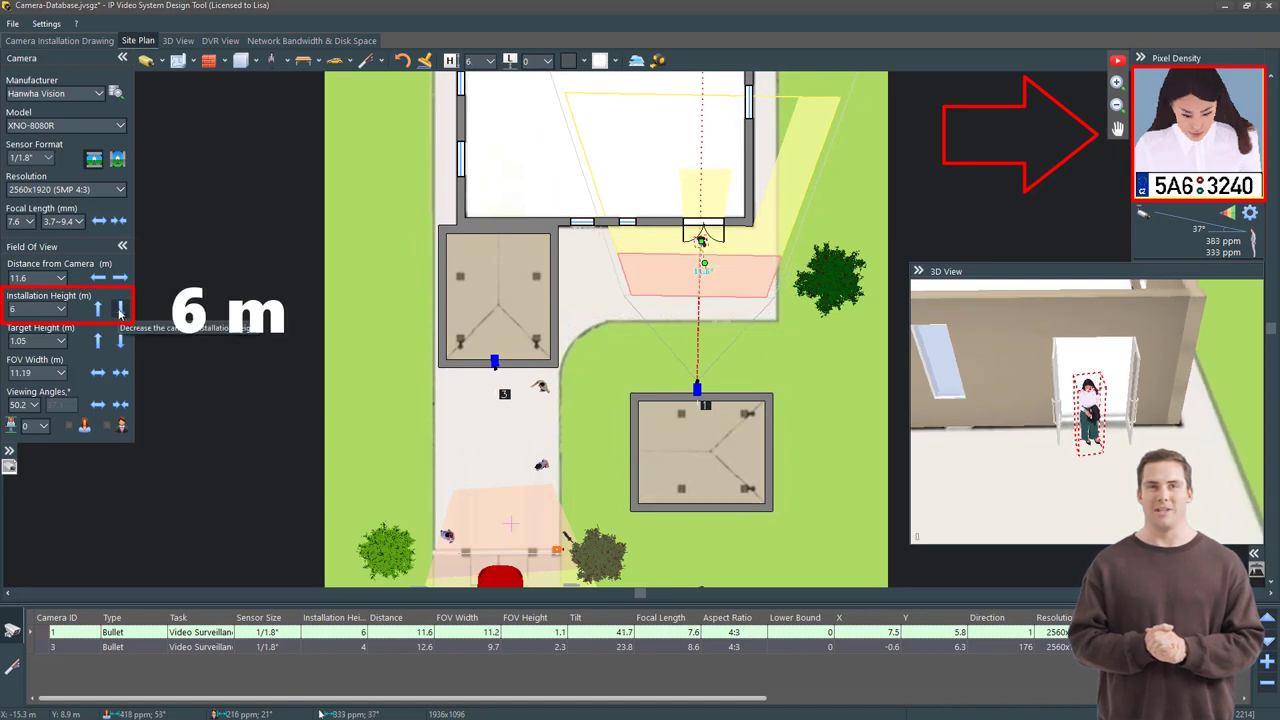
pyautogui.click(120, 311)
pyautogui.click(120, 311)
pyautogui.click(120, 311)
pyautogui.click(120, 311)
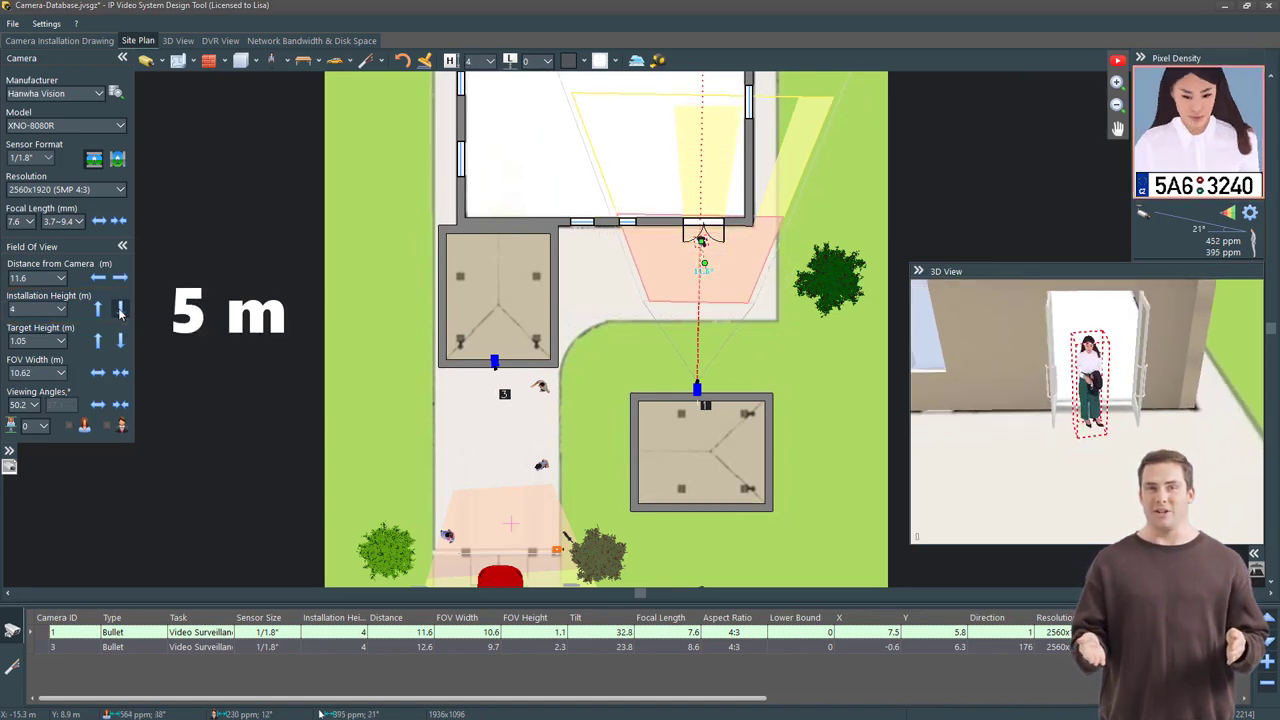
pyautogui.click(120, 311)
pyautogui.click(120, 311)
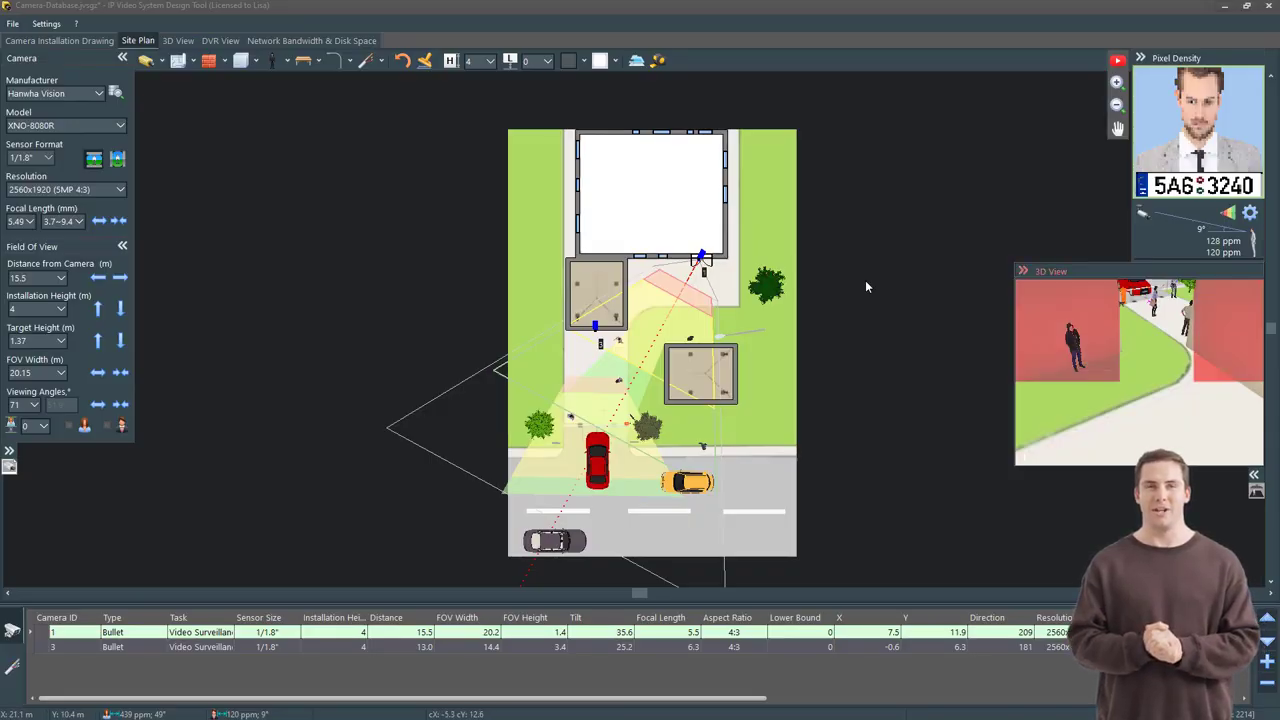
# Switch camera 1 to corridor mount and apply the night simulation with its preset factors to the 3D image.
pyautogui.click(122, 164)
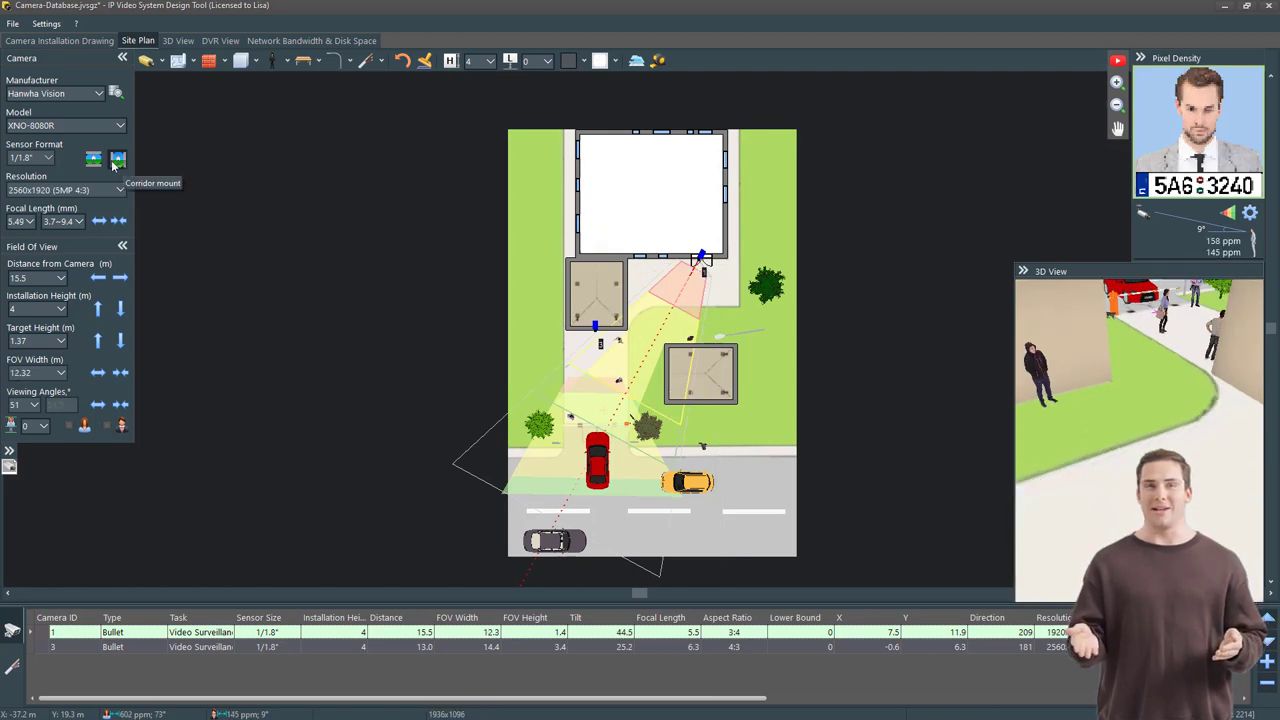
pyautogui.click(171, 42)
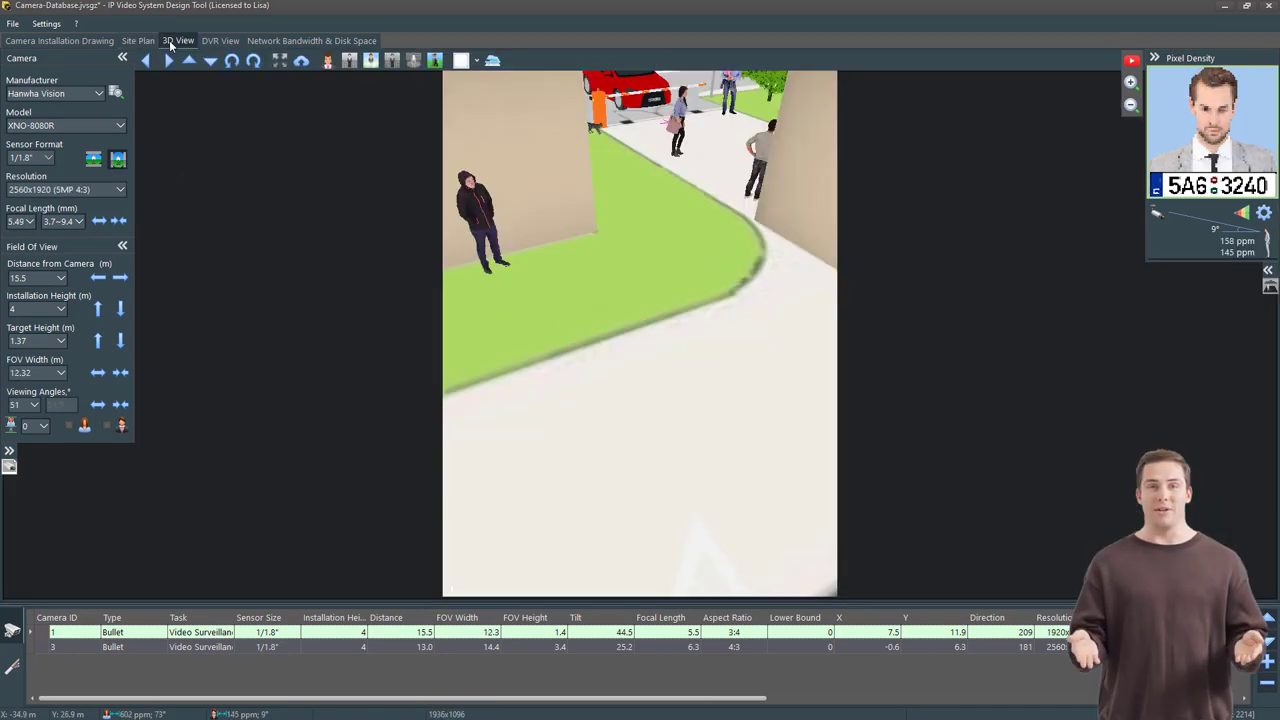
pyautogui.click(391, 61)
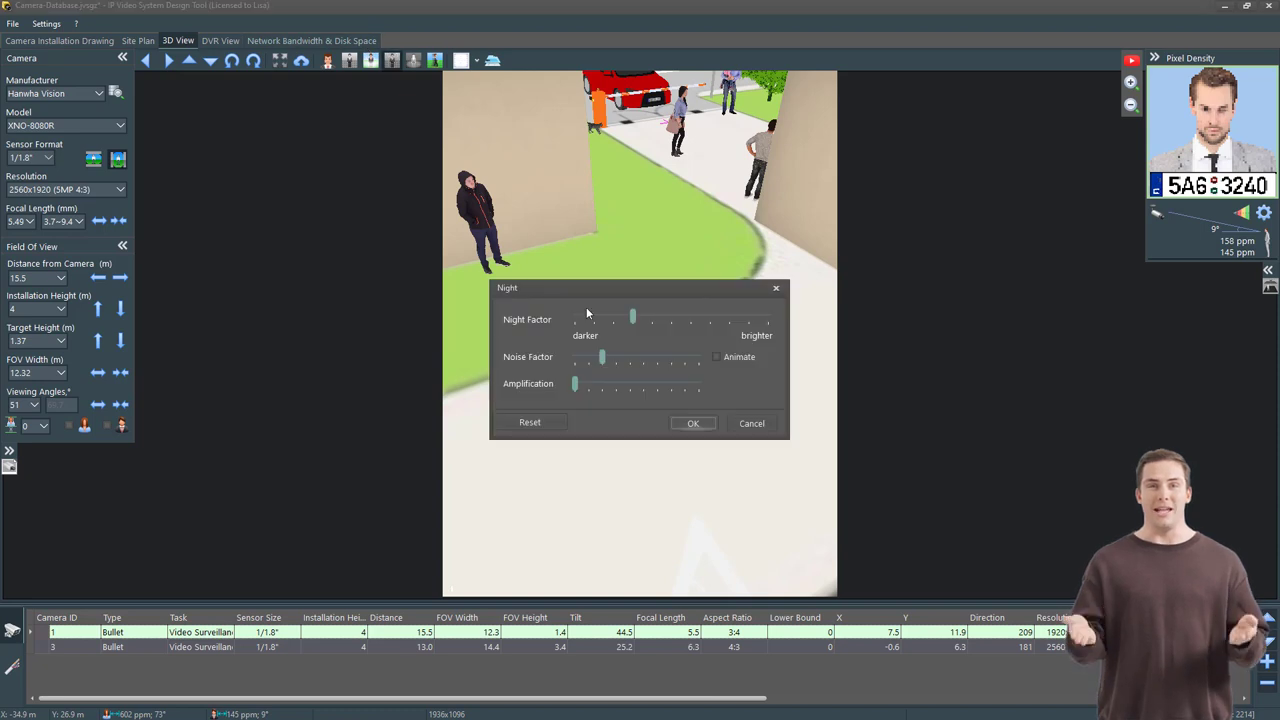
pyautogui.click(691, 424)
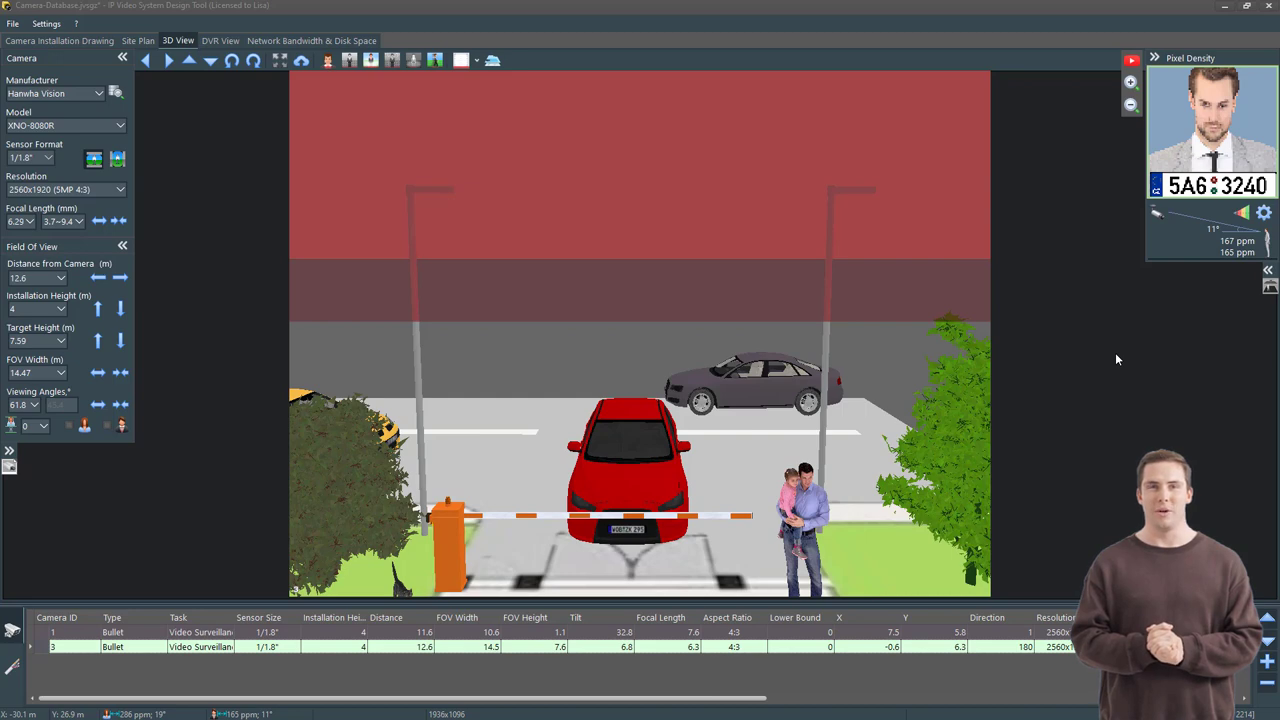
# Re-aim camera 3 downward at the driveway barrier in the 3D view, to a tilt of about 25°.
pyautogui.moveTo(930, 492); pyautogui.dragTo(841, 438)
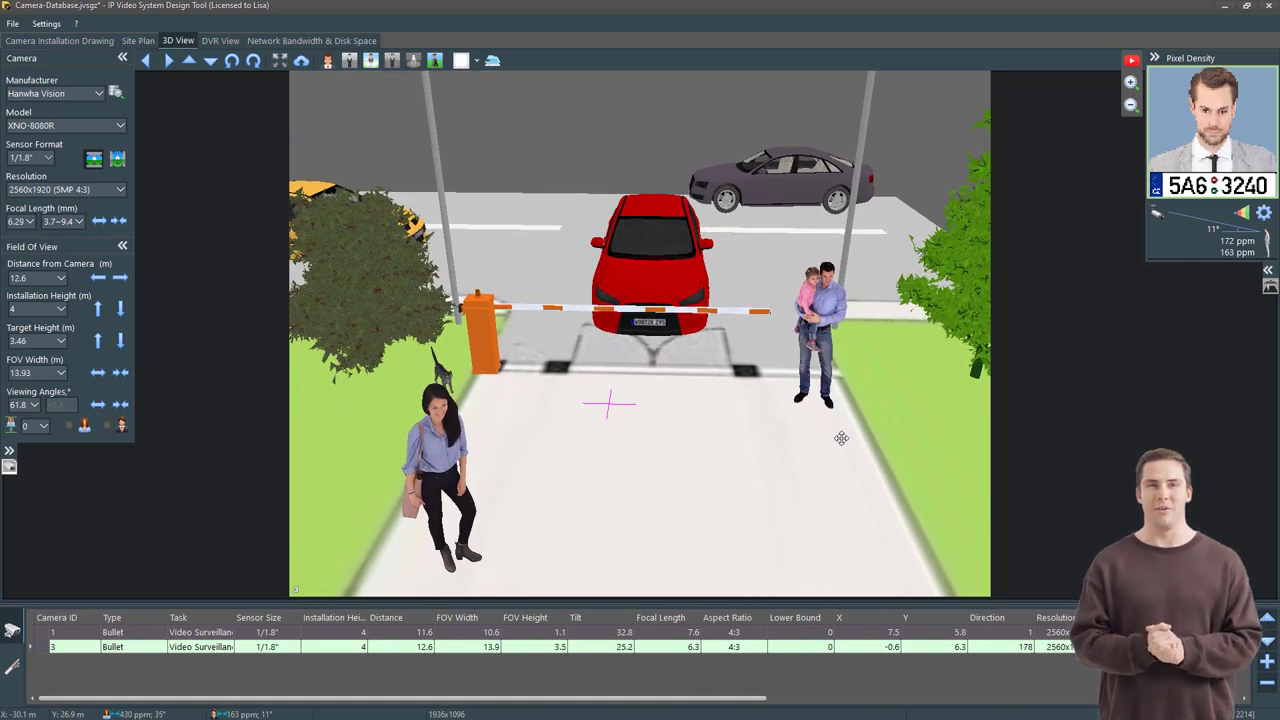
pyautogui.moveTo(549, 391)
pyautogui.mouseDown()
pyautogui.moveTo(614, 394)
pyautogui.moveTo(560, 391)
pyautogui.moveTo(570, 382)
pyautogui.mouseUp()
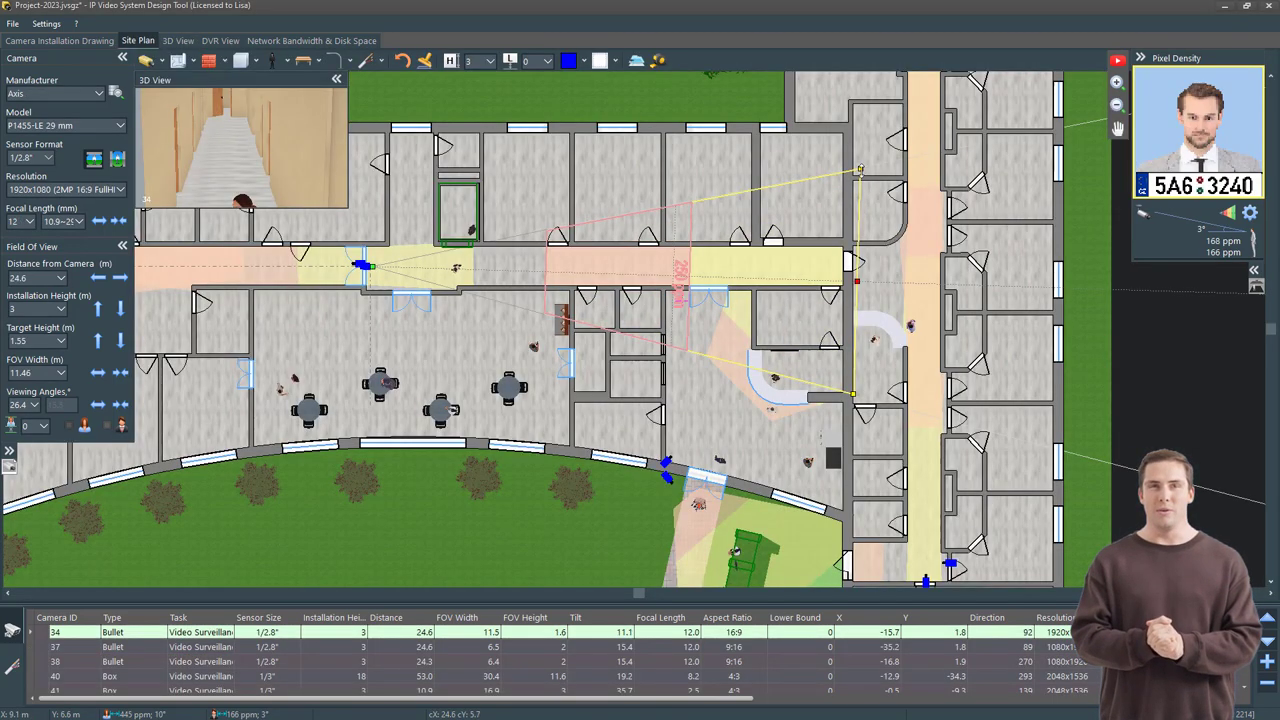
# Aim camera 34 straight along the hallway and compare its corridor mount with the horizontal mount in the 3D image.
pyautogui.moveTo(857, 279); pyautogui.dragTo(859, 260)
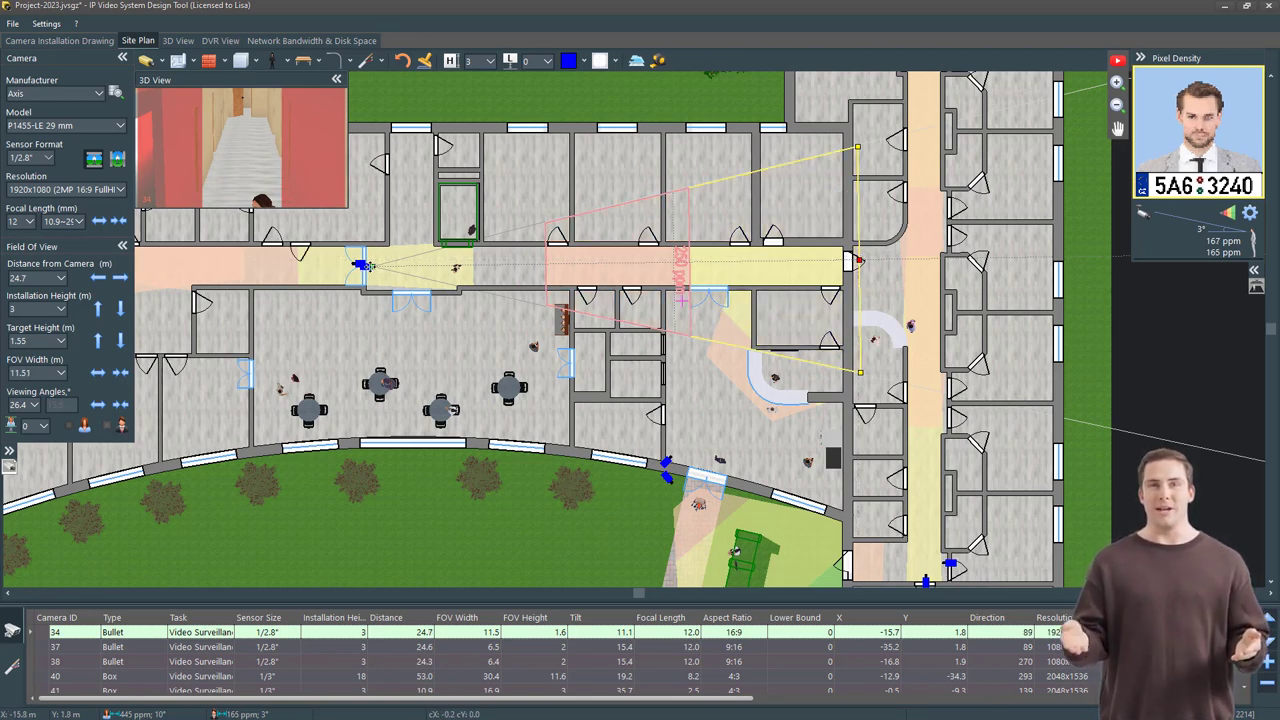
pyautogui.click(117, 160)
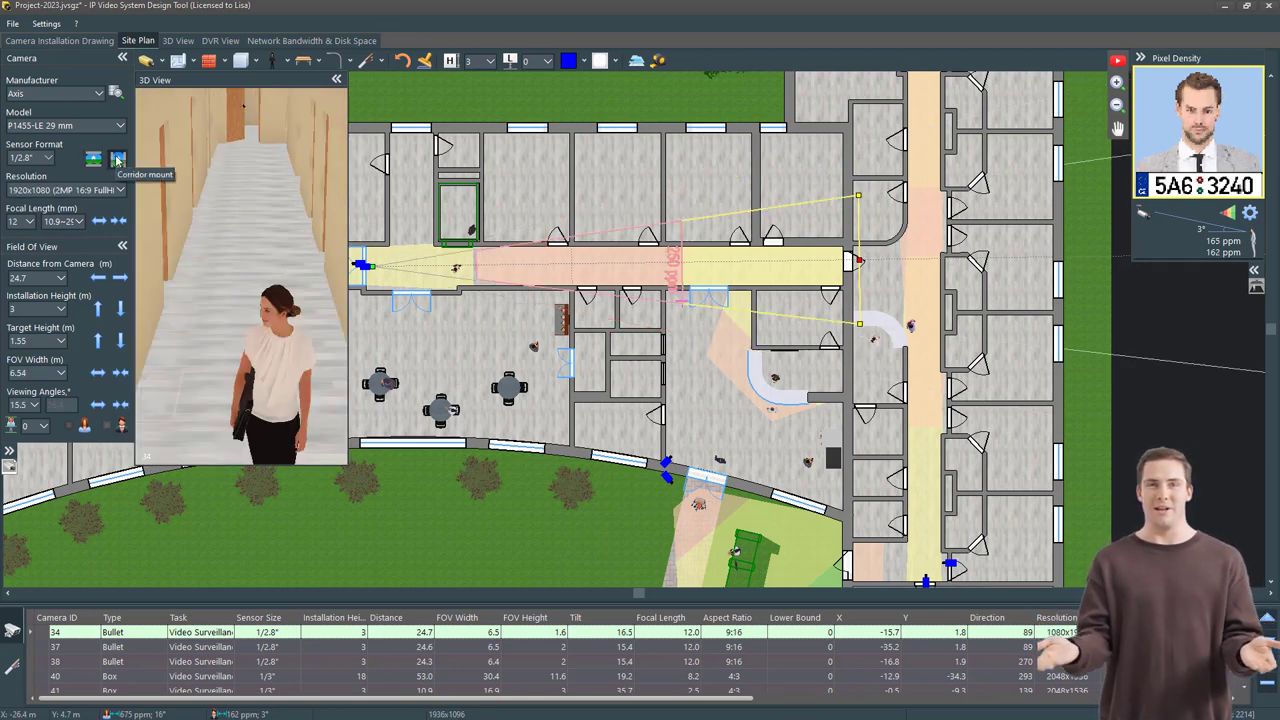
pyautogui.doubleClick(227, 155)
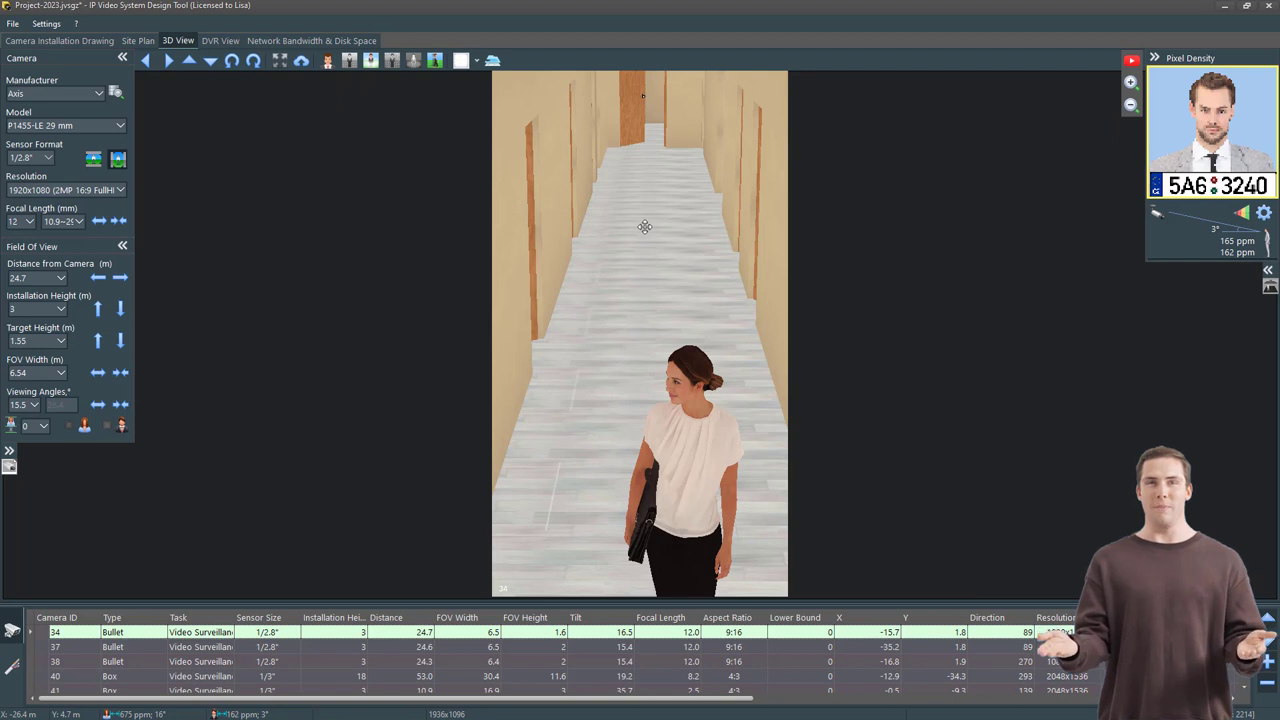
pyautogui.moveTo(645, 227)
pyautogui.mouseDown()
pyautogui.moveTo(606, 212)
pyautogui.moveTo(631, 226)
pyautogui.mouseUp()
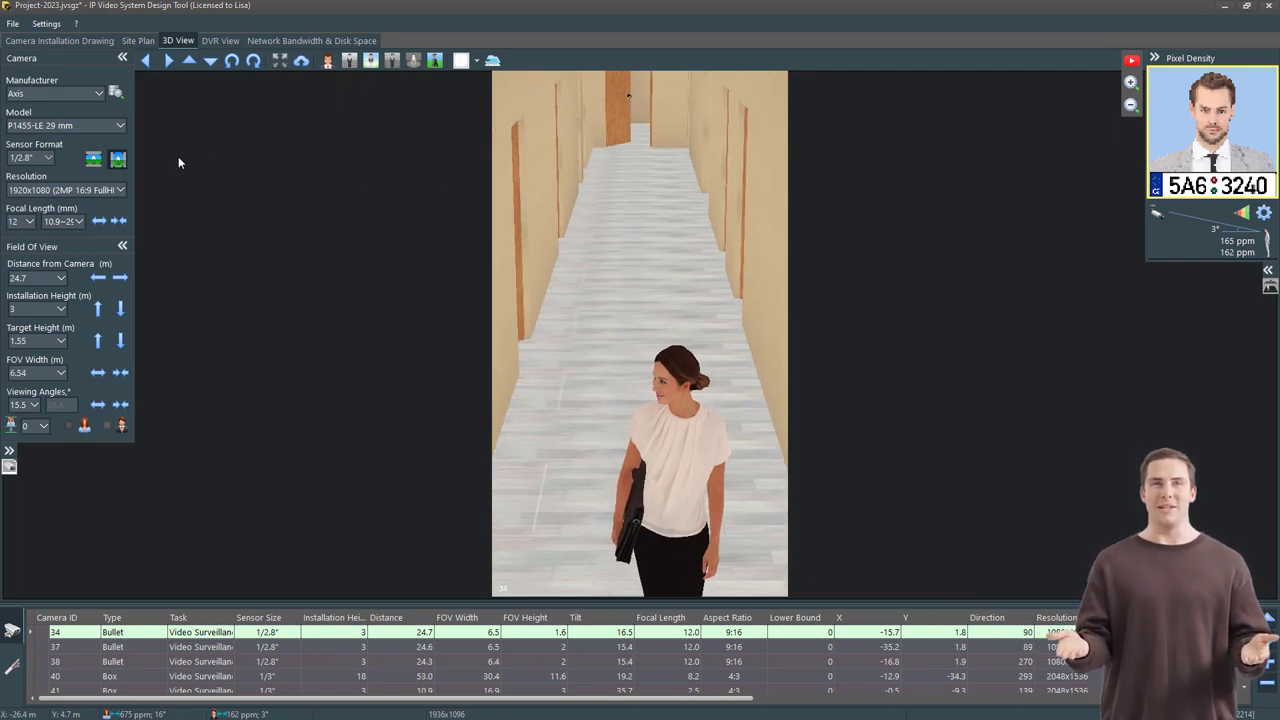
pyautogui.click(94, 160)
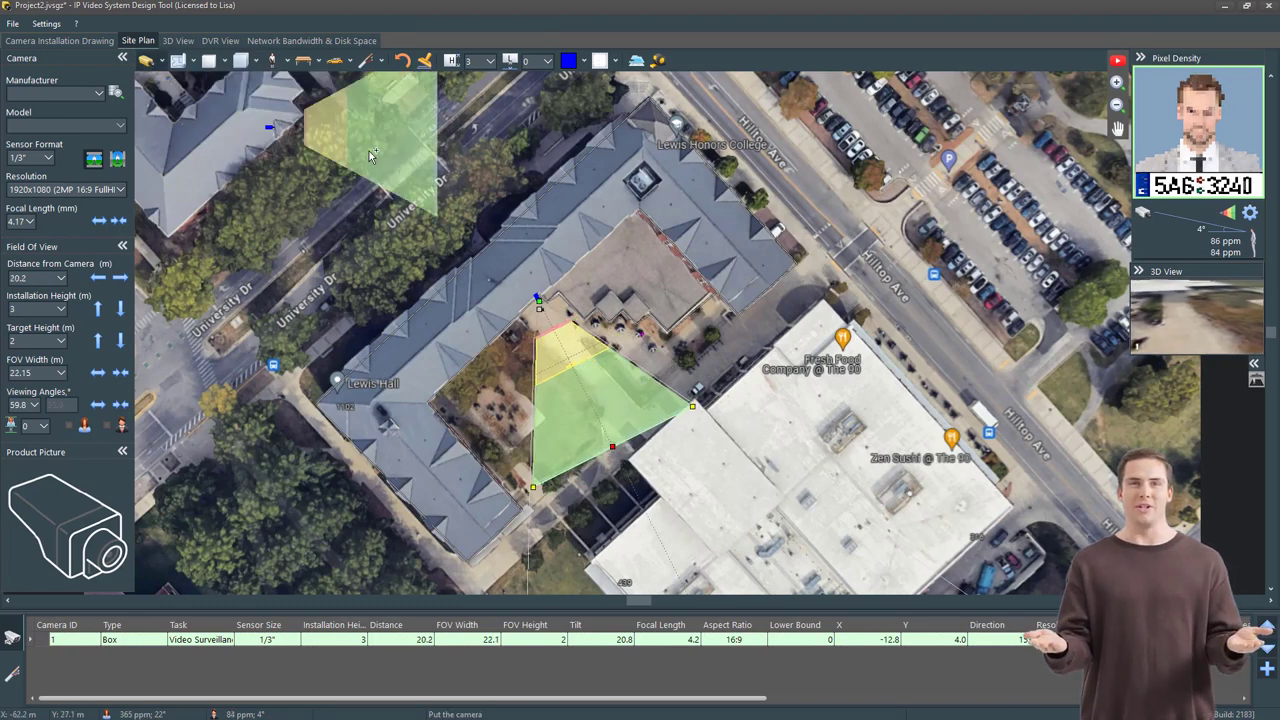
# Place a second camera at the courtyard's east side, aimed southwest across it at about 20.2 m with a field of view about 17.3 m wide.
pyautogui.click(740, 320)
pyautogui.moveTo(718, 342); pyautogui.dragTo(655, 378)
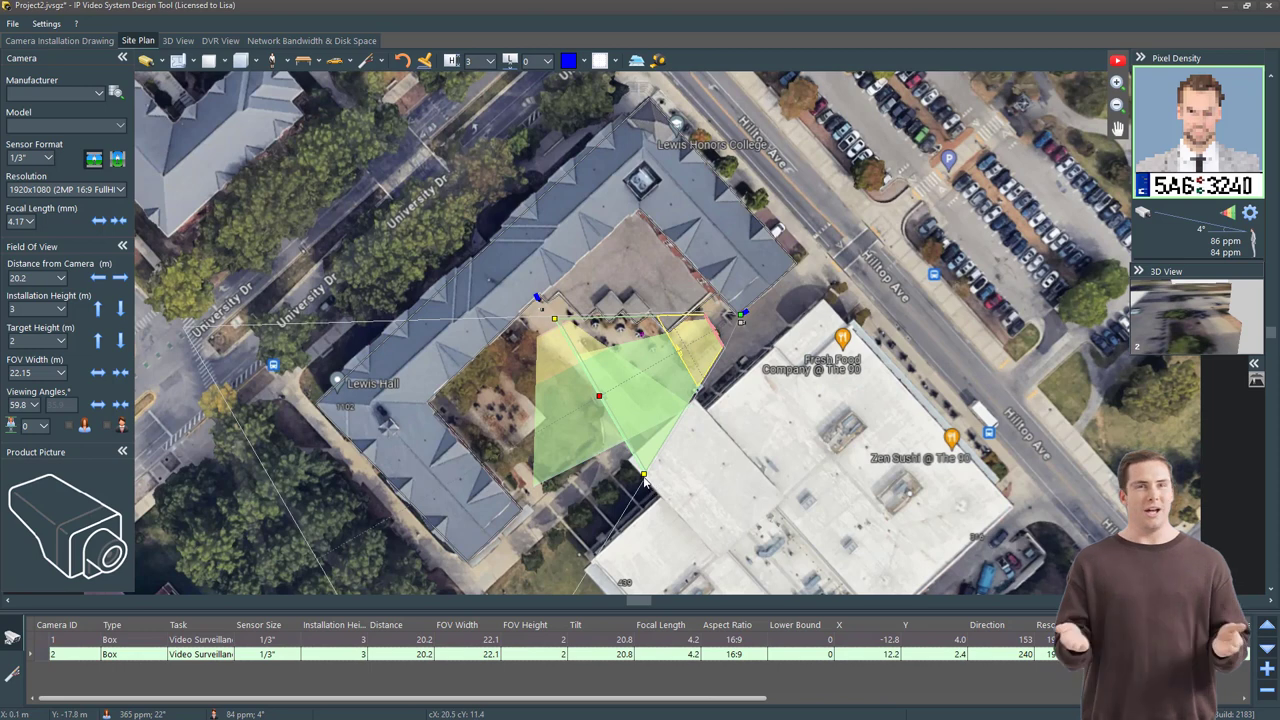
pyautogui.moveTo(645, 483); pyautogui.dragTo(650, 446)
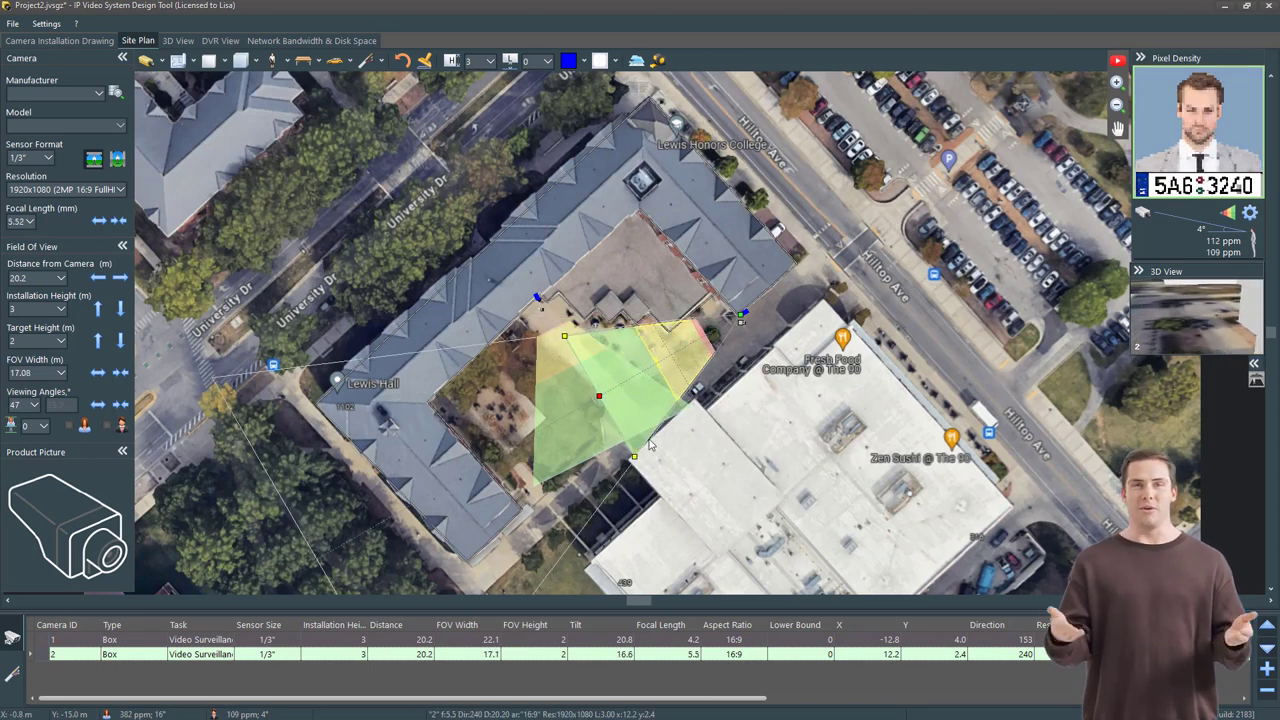
pyautogui.moveTo(741, 317); pyautogui.dragTo(733, 318)
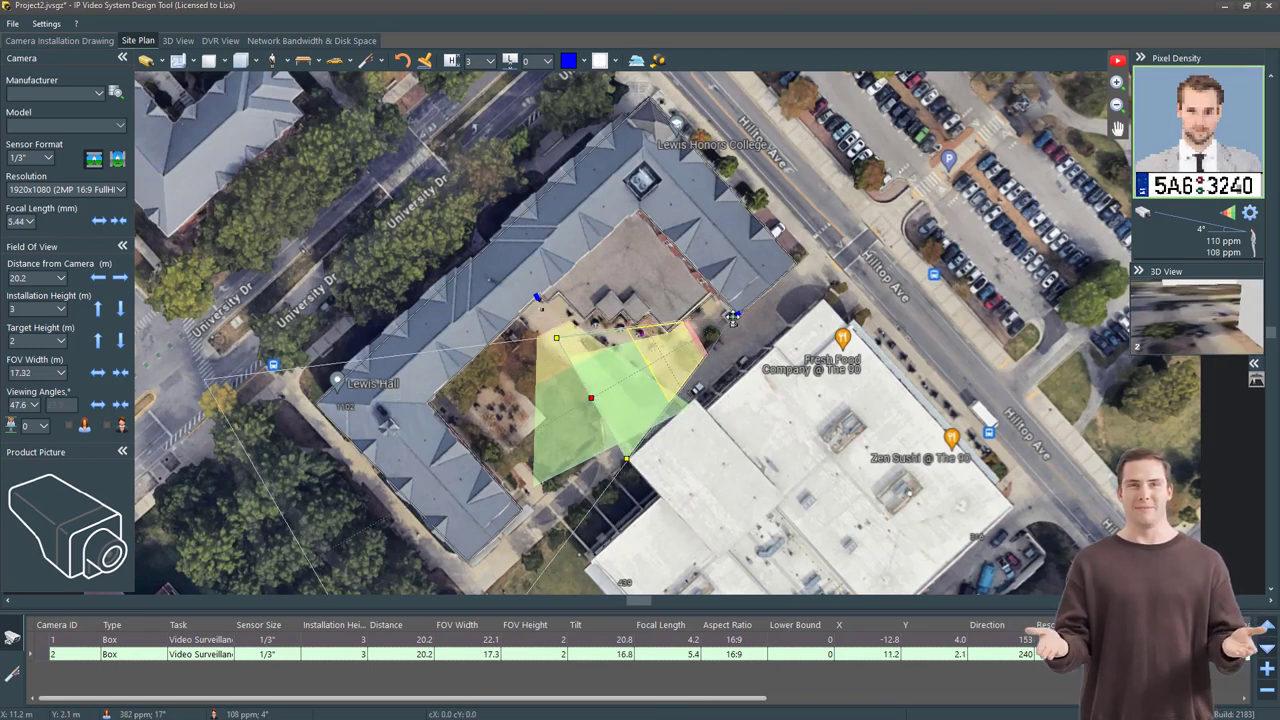
# Duplicate camera 2, placing the copy at the building's east corner aimed toward Hilltop Ave at a distance of about 11.8 m.
pyautogui.hotkey('ctrl', 'c')
pyautogui.hotkey('ctrl', 'v')
pyautogui.moveTo(733, 318); pyautogui.dragTo(757, 308)
pyautogui.moveTo(660, 349); pyautogui.dragTo(889, 286)
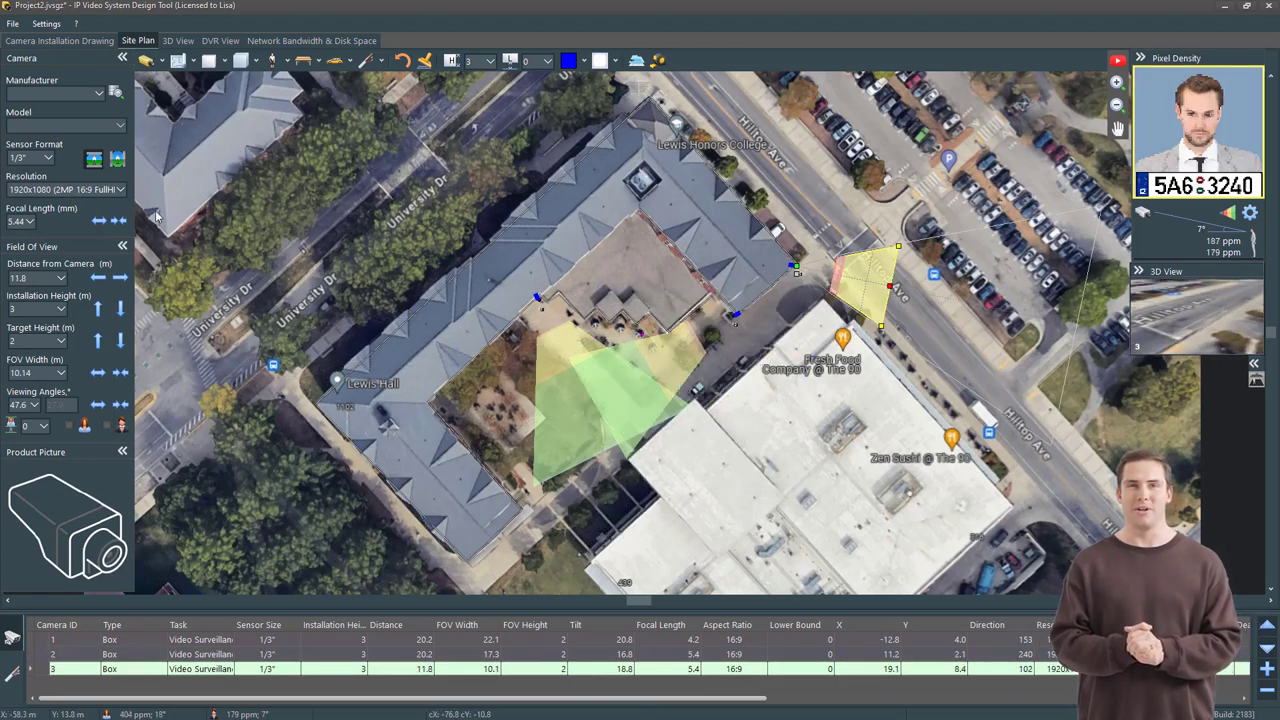
# Set camera 3's resolution to 2048x1536 (3MP 4:3), move it beside camera 2 and aim it toward Hilltop Ave at about 14.6 m.
pyautogui.click(120, 190)
pyautogui.click(100, 216)
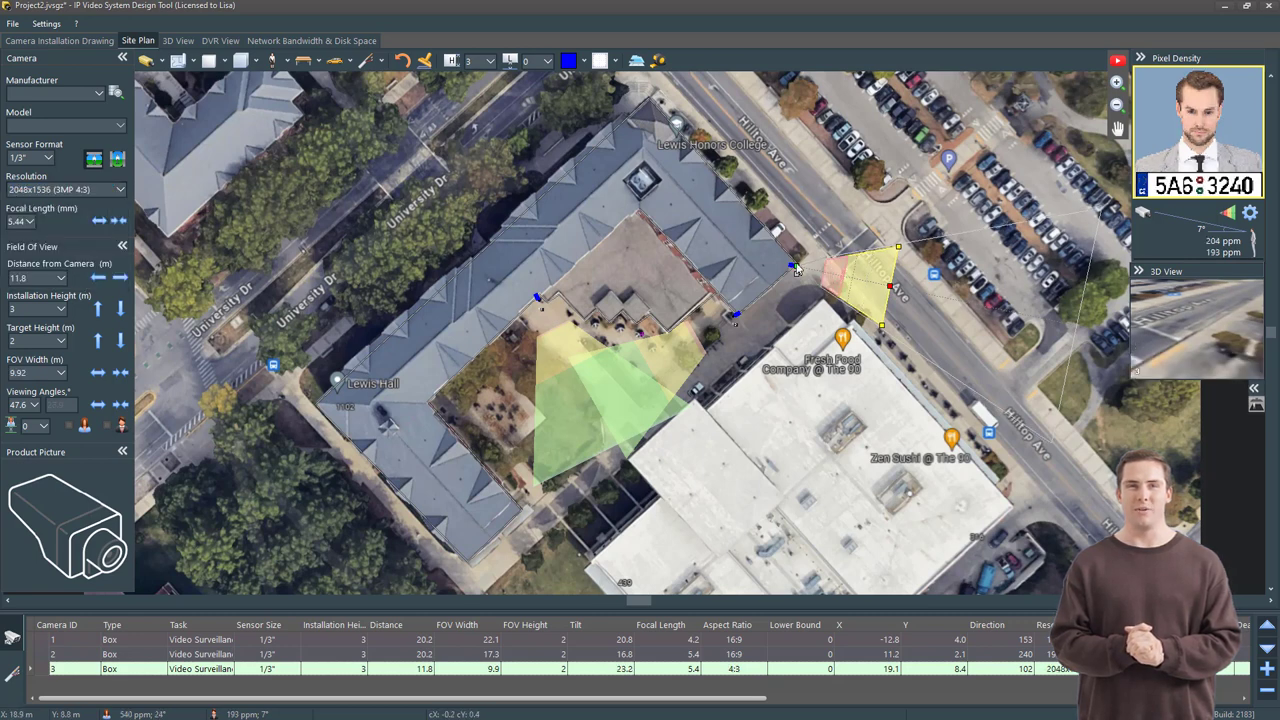
pyautogui.moveTo(889, 286); pyautogui.dragTo(849, 263)
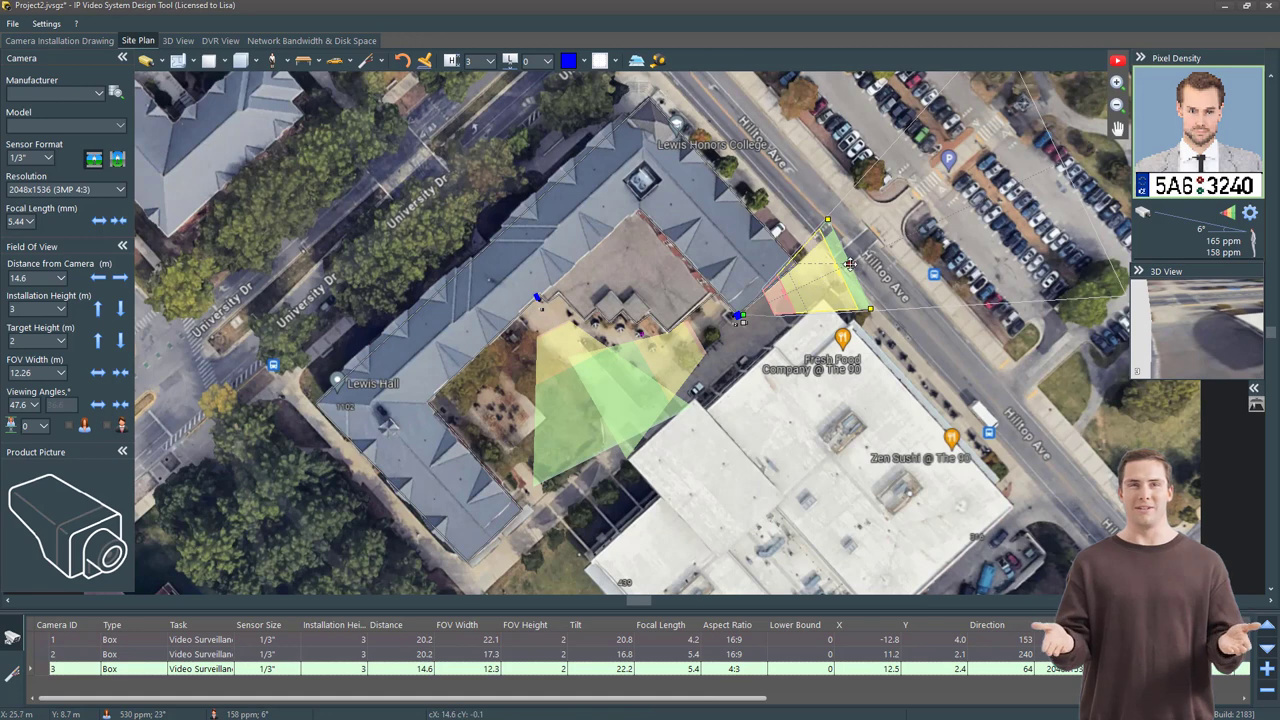
# Place a fourth camera at the north corner of the white-roofed building and rotate it to direction 250 to cover the passage.
pyautogui.click(147, 60)
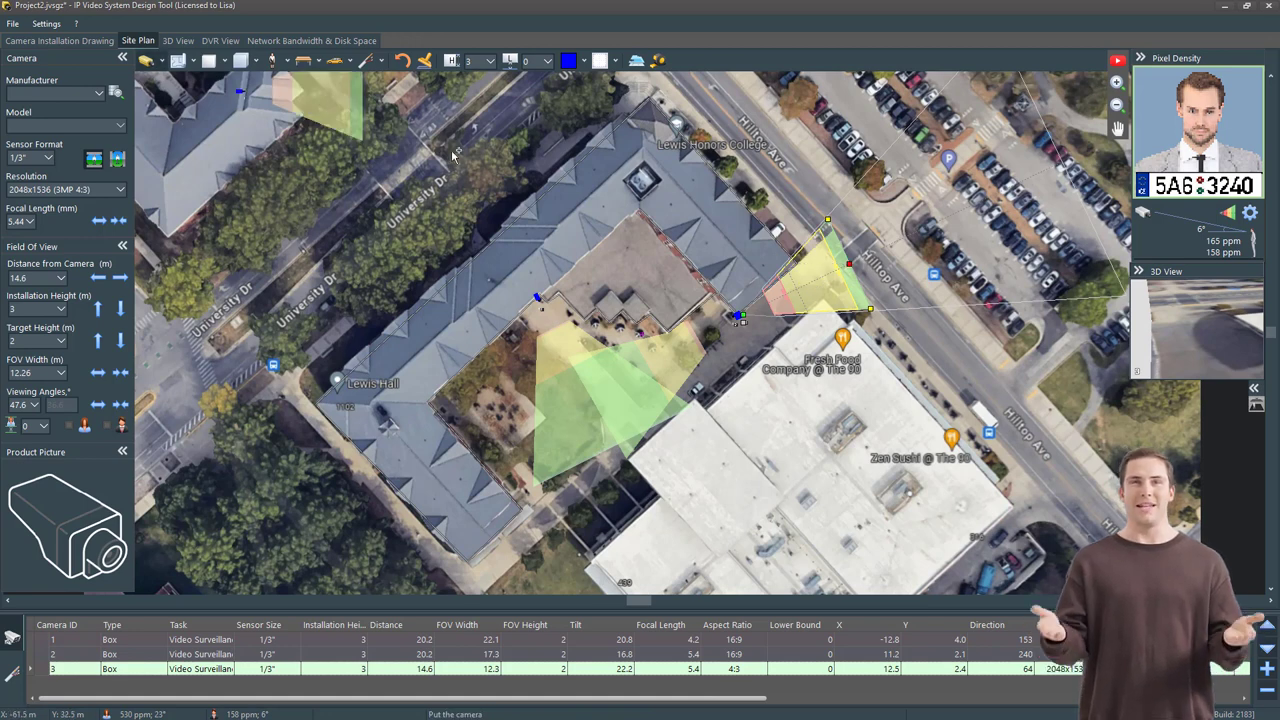
pyautogui.click(828, 300)
pyautogui.scroll(-2, 789, 313)
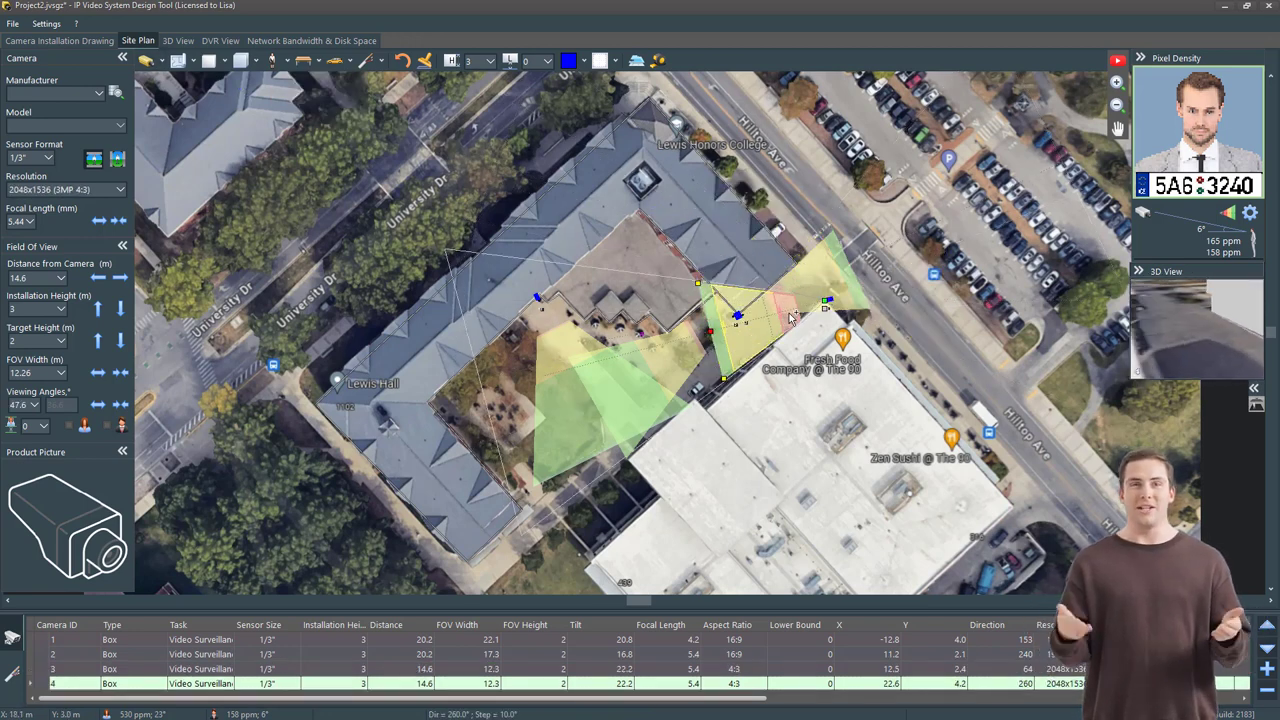
pyautogui.click(829, 301)
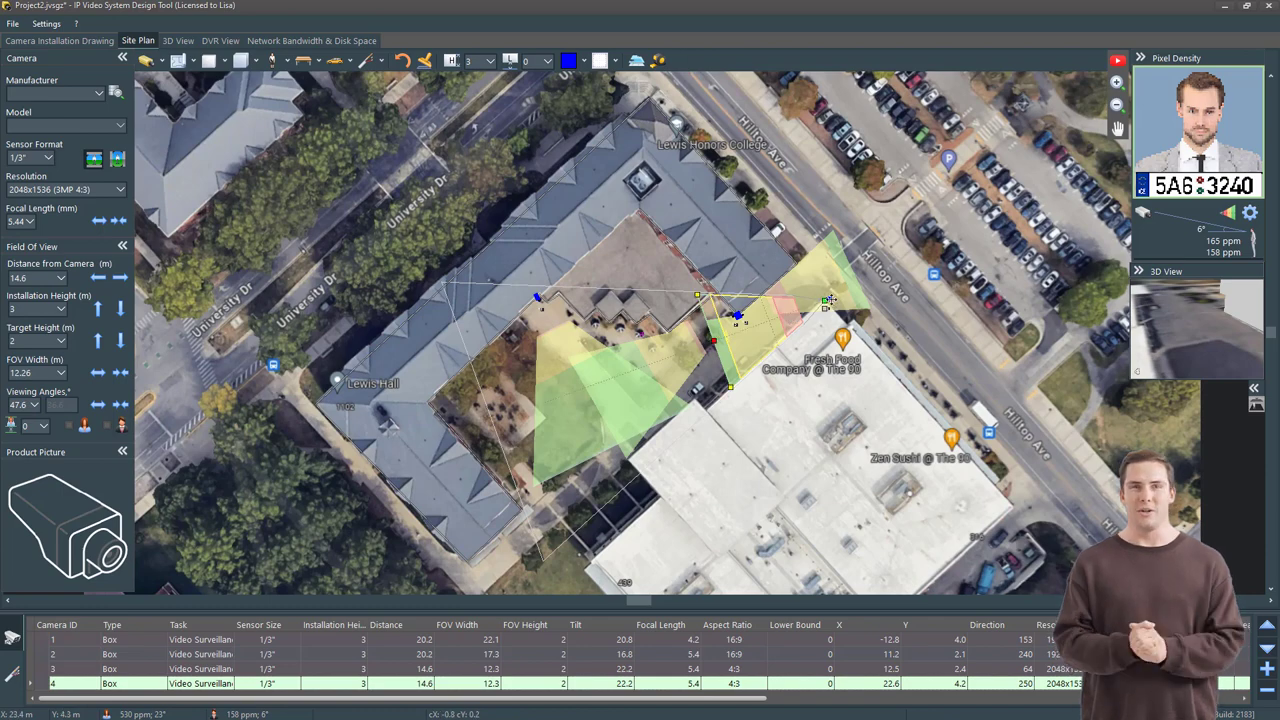
# Duplicate camera 4 and reposition the copy to cover the courtyard.
pyautogui.hotkey('ctrl', 'c')
pyautogui.hotkey('ctrl', 'v')
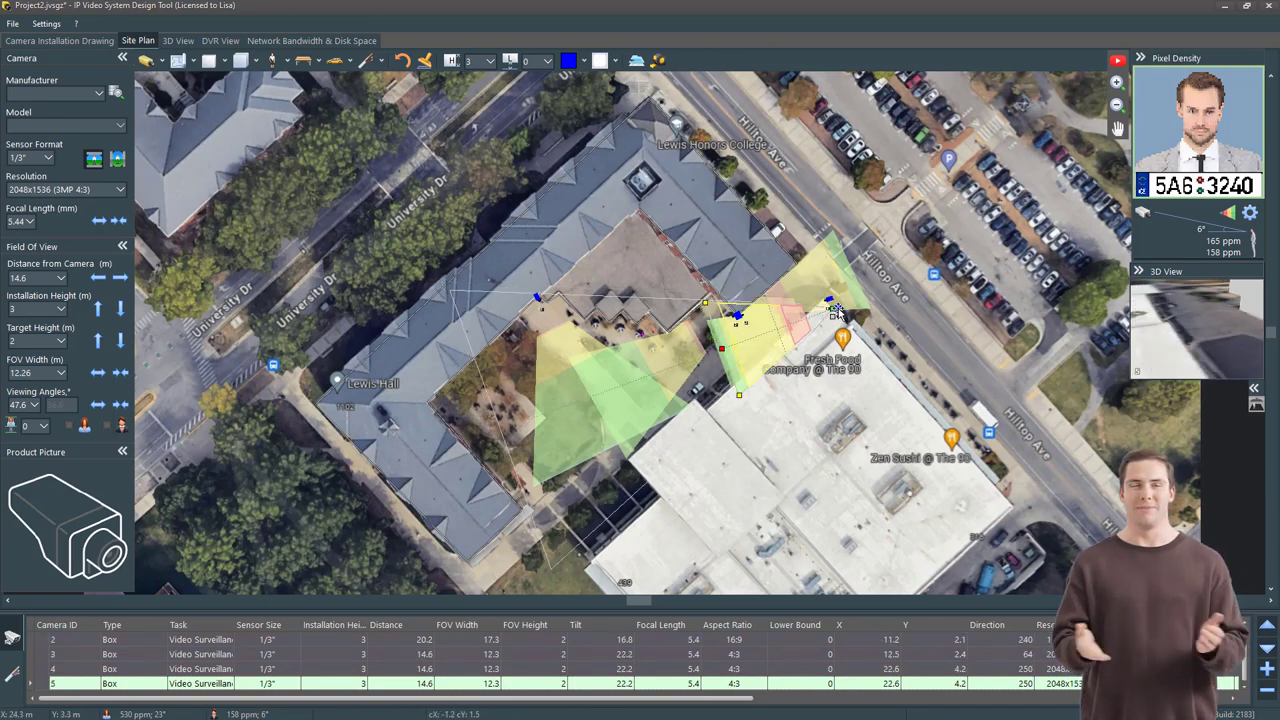
pyautogui.click(668, 344)
pyautogui.moveTo(668, 344); pyautogui.dragTo(454, 322)
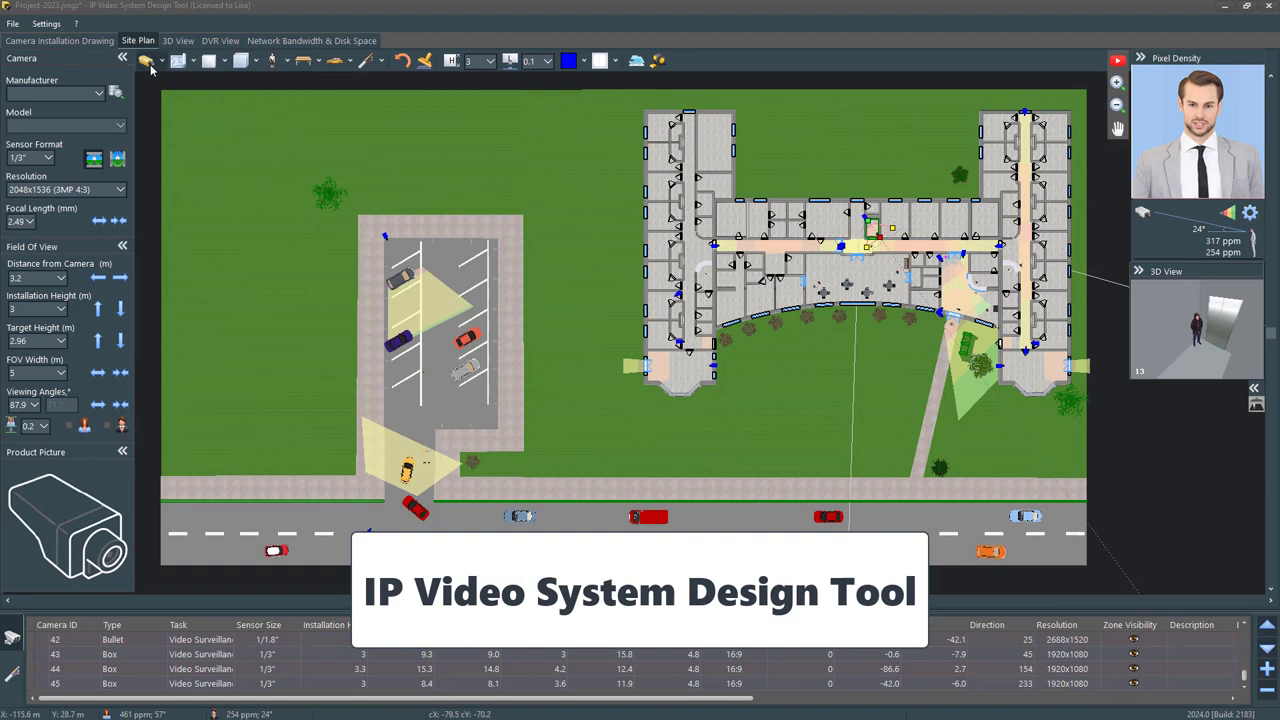
# Add camera 46 on the school's right wing and aim it at the main entrance, with a distance of about 10.6 m.
pyautogui.click(995, 380)
pyautogui.moveTo(1005, 366); pyautogui.dragTo(950, 296)
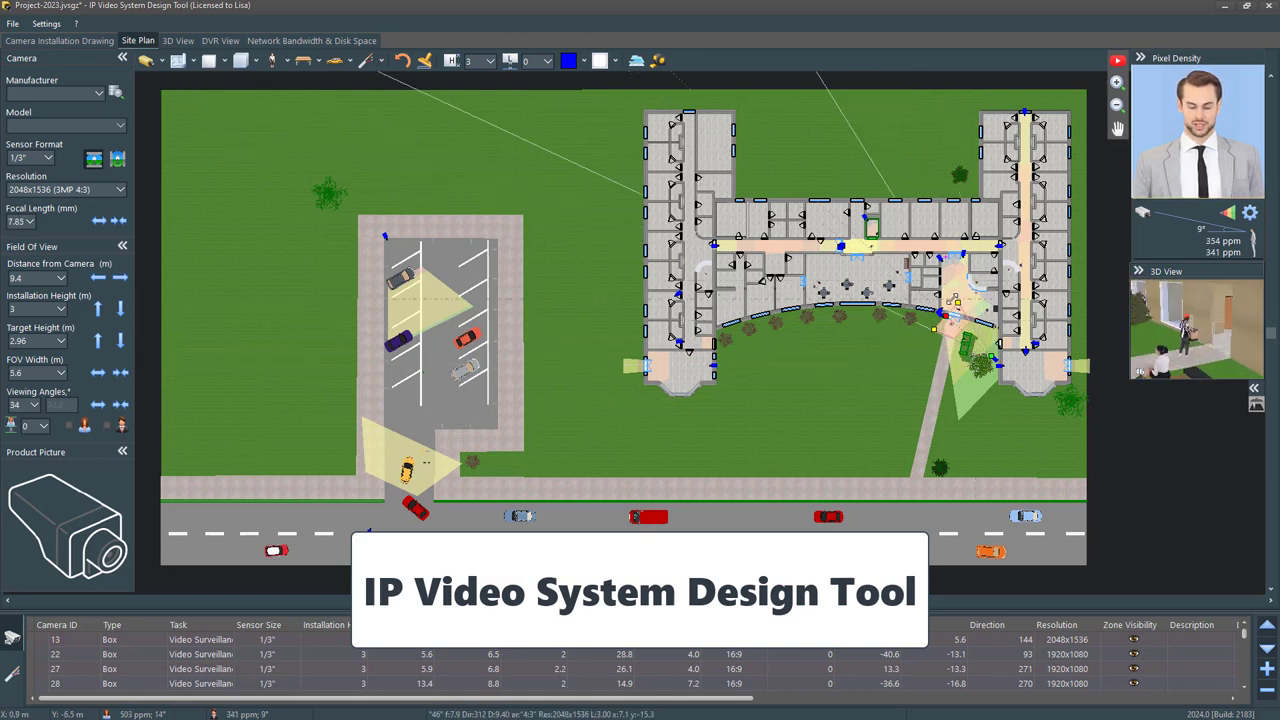
pyautogui.moveTo(997, 365); pyautogui.dragTo(949, 305)
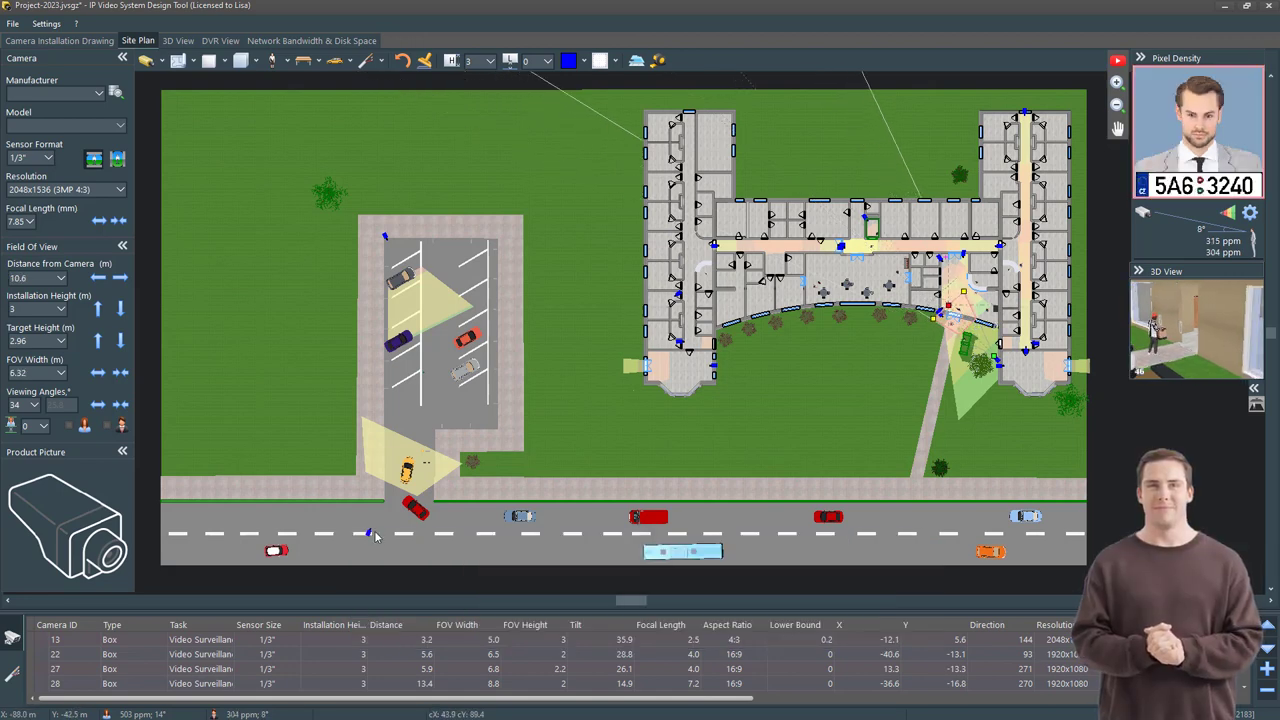
# Select camera 42 covering the parking lot entrance and start placing another camera.
pyautogui.click(497, 240)
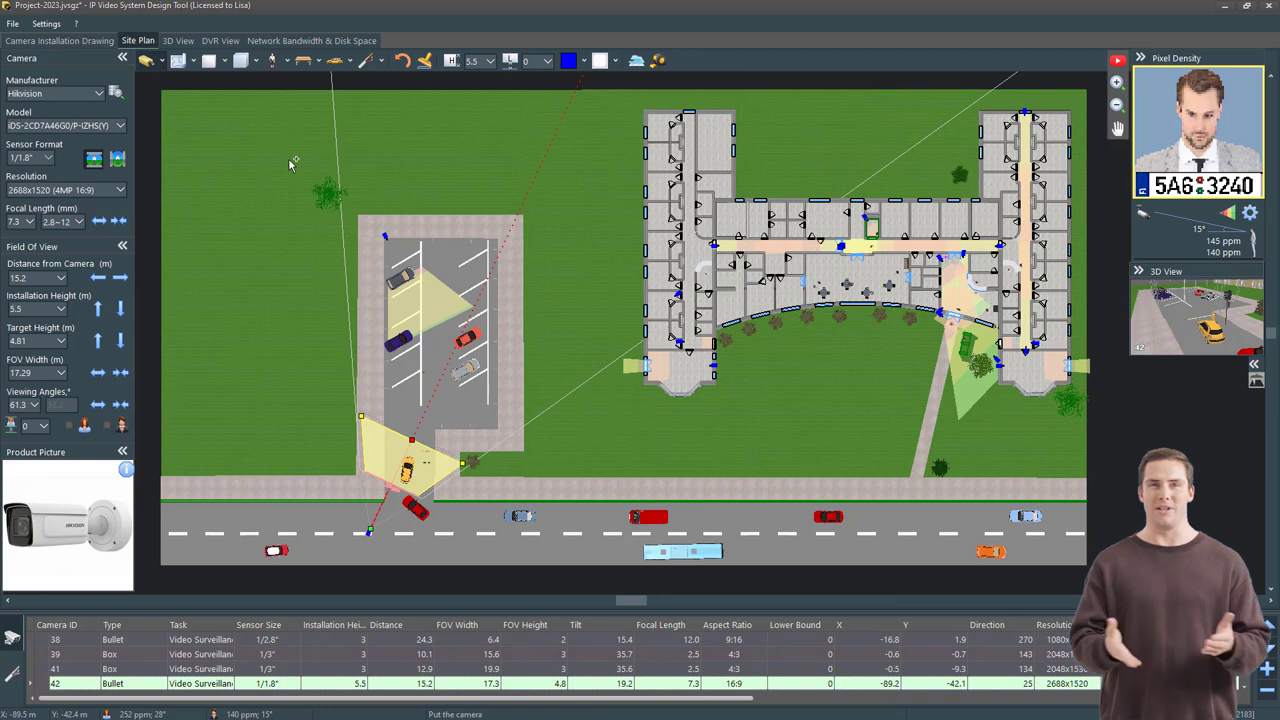